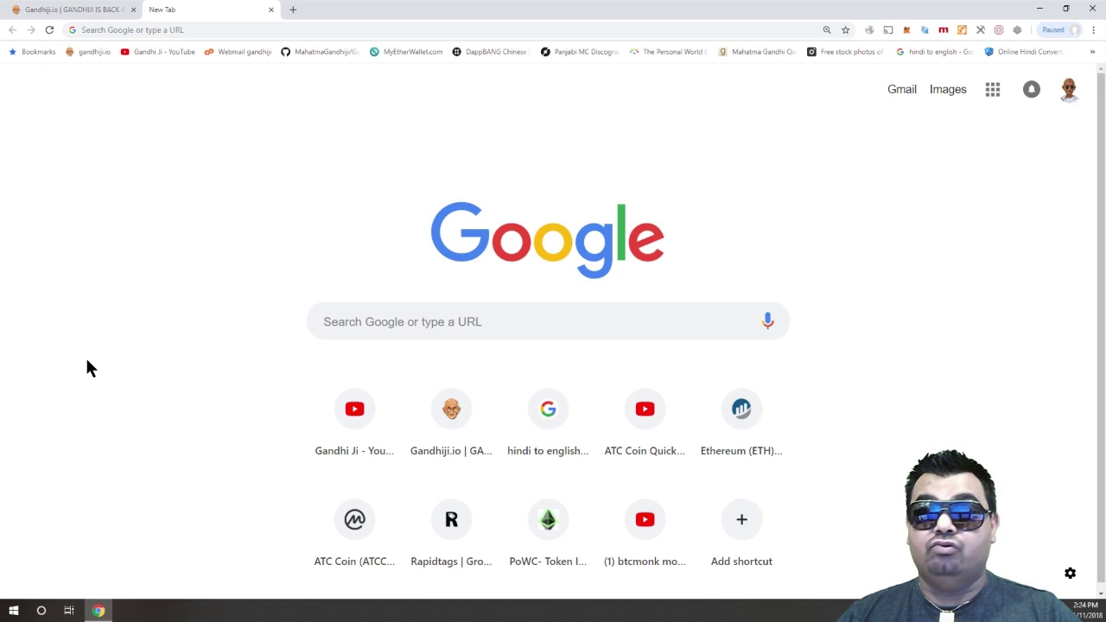
Go to metamask.io and open MetaMask's Chrome Web Store page, confirming it's already added
{"action": "left_click", "coordinate": [352, 325]}
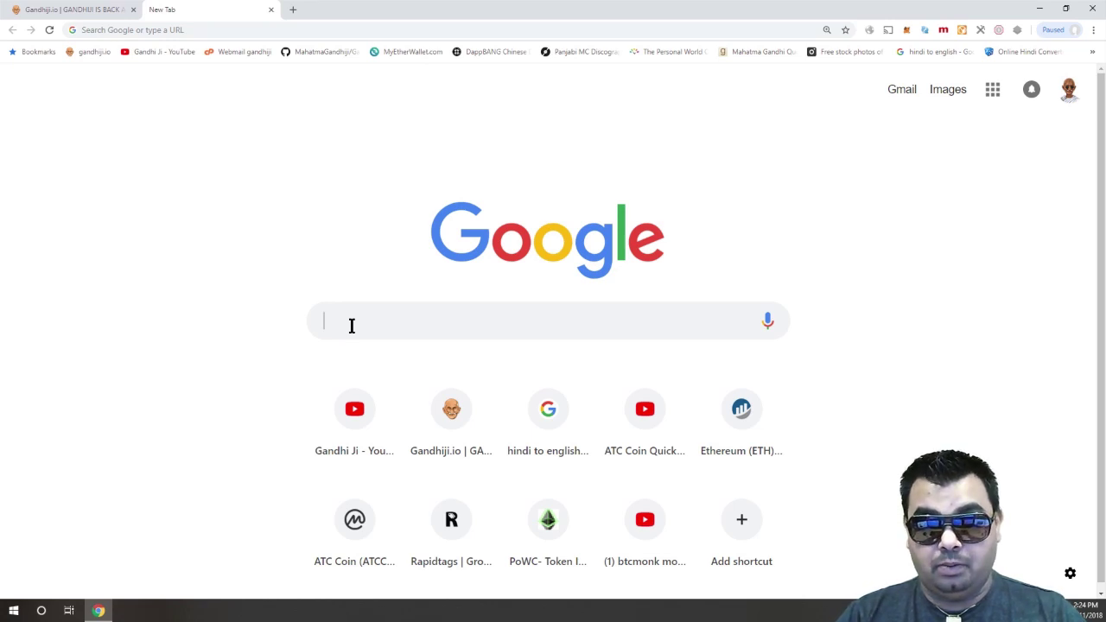
{"action": "type", "text": "metamas"}
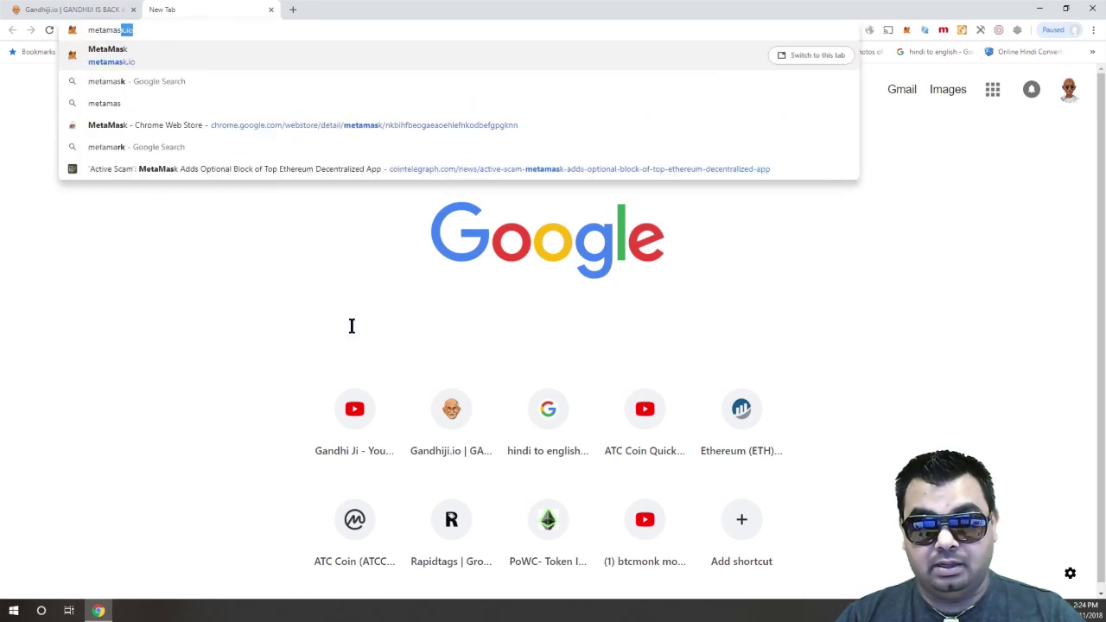
{"action": "type", "text": "k.io"}
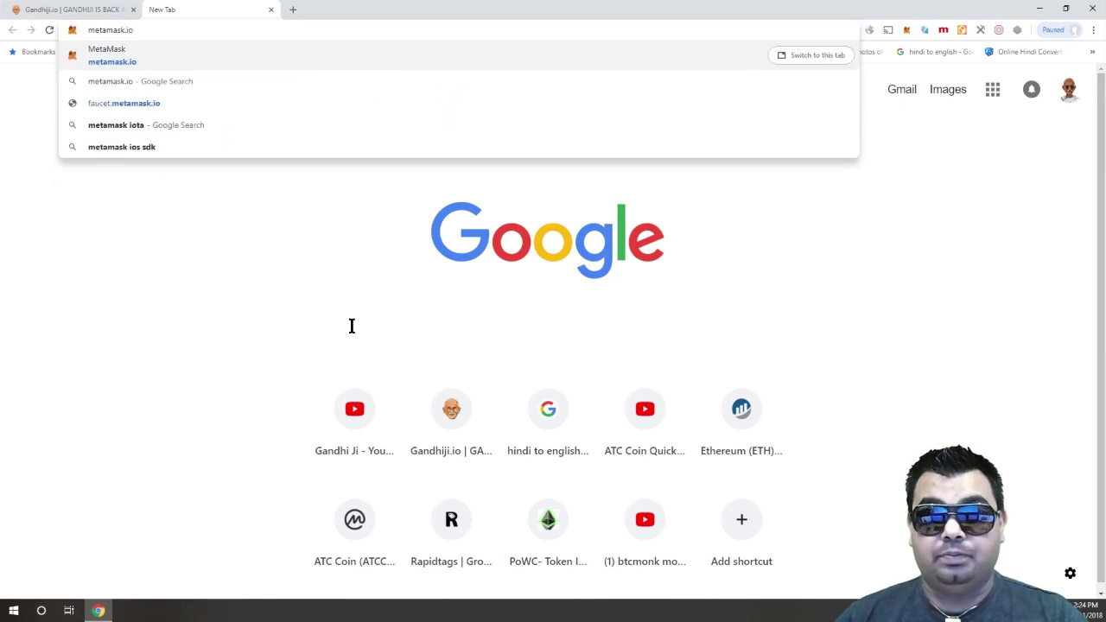
{"action": "key", "text": "Return"}
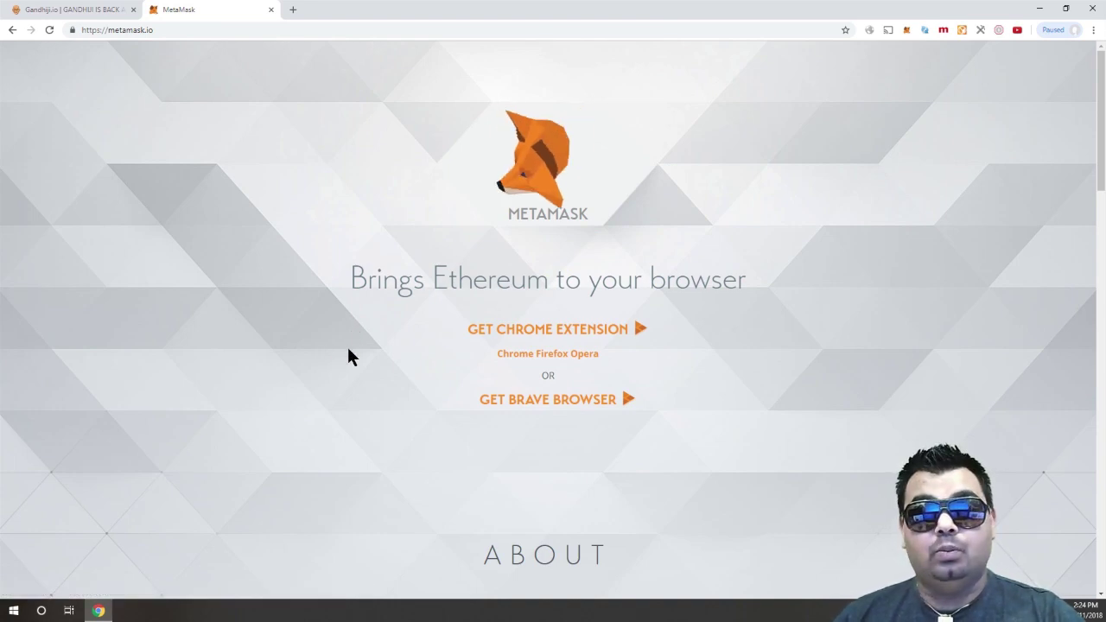
{"action": "left_click", "coordinate": [547, 328]}
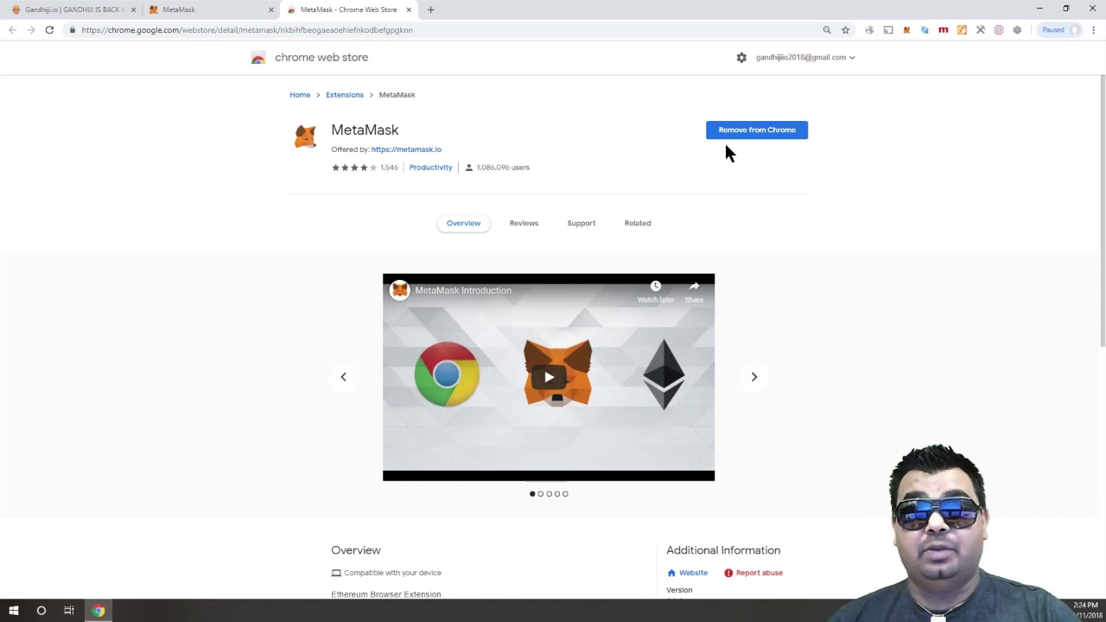
{"action": "left_click", "coordinate": [747, 140]}
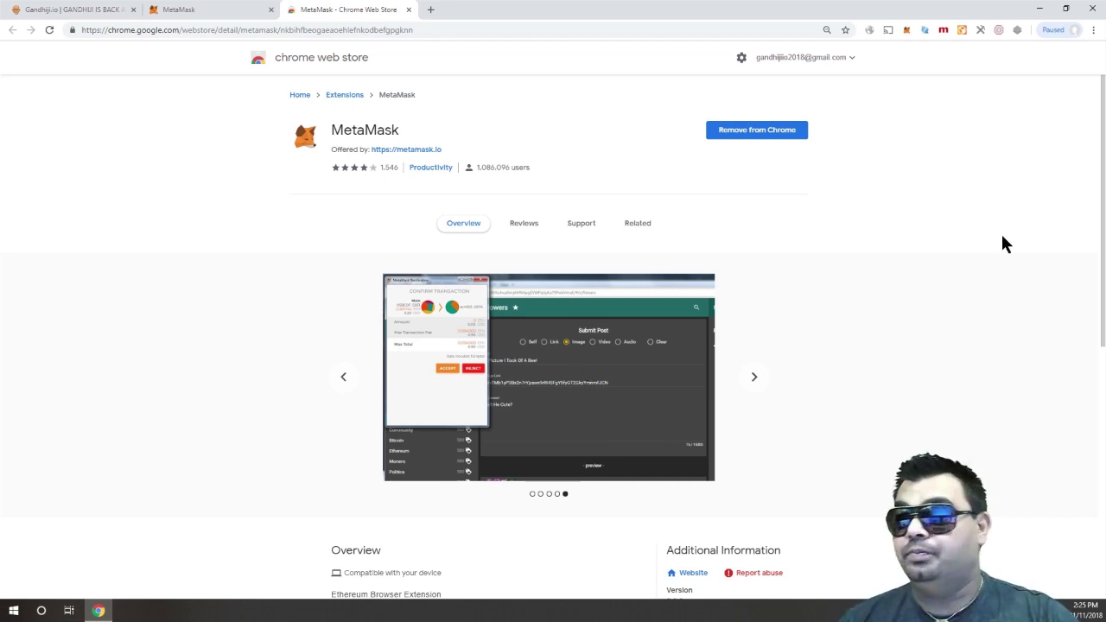
Copy Account 4's wallet address from MetaMask's Deposit > View Account details
{"action": "left_click", "coordinate": [195, 11]}
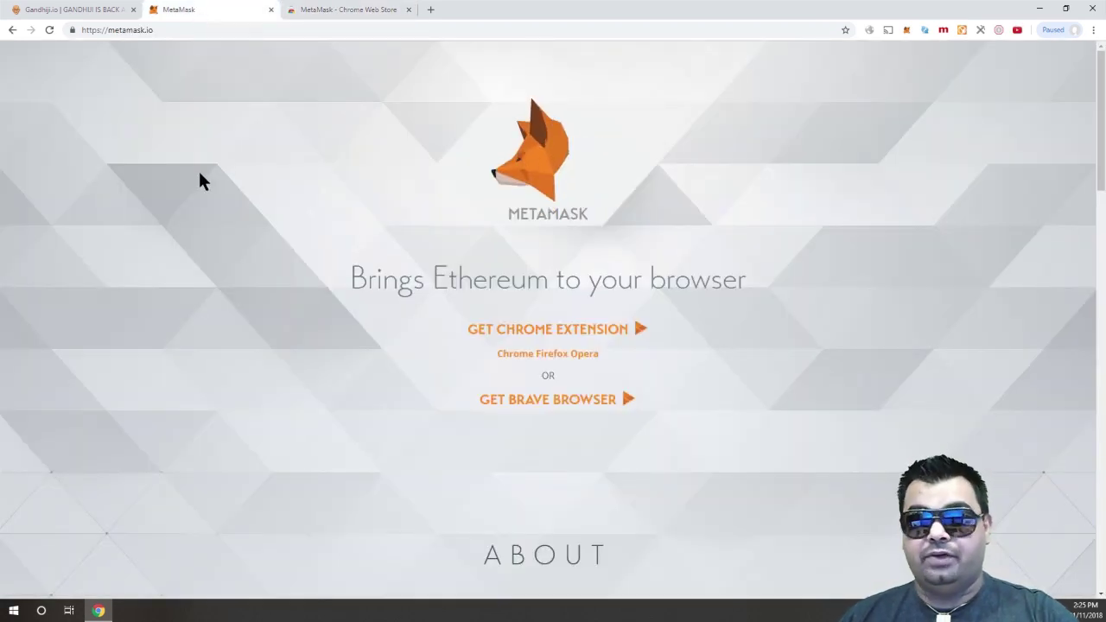
{"action": "left_click", "coordinate": [904, 26]}
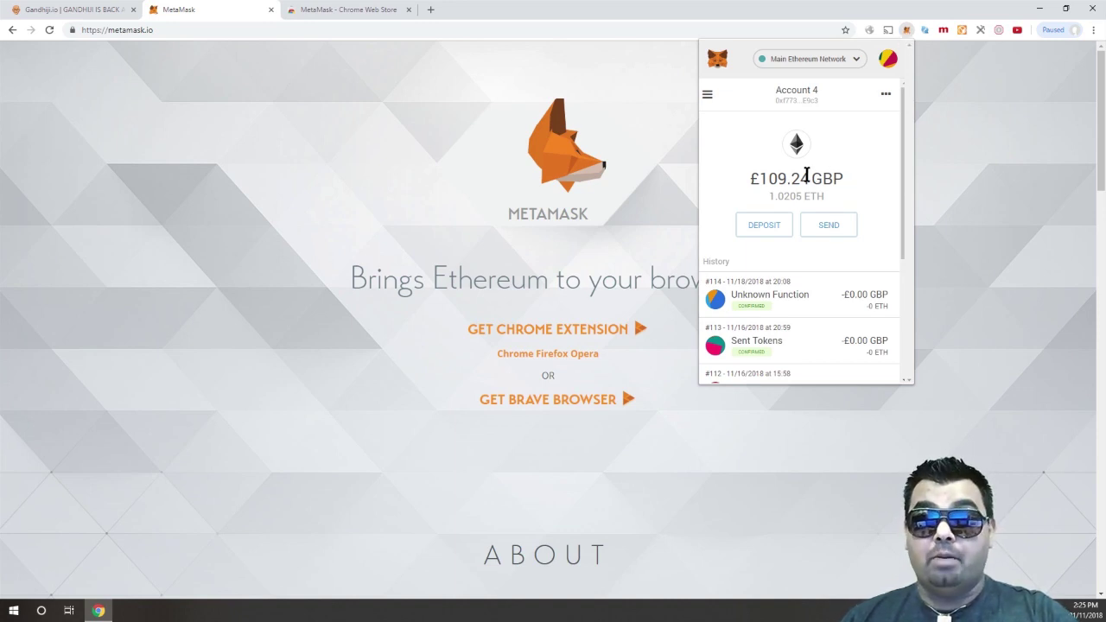
{"action": "left_click", "coordinate": [763, 226]}
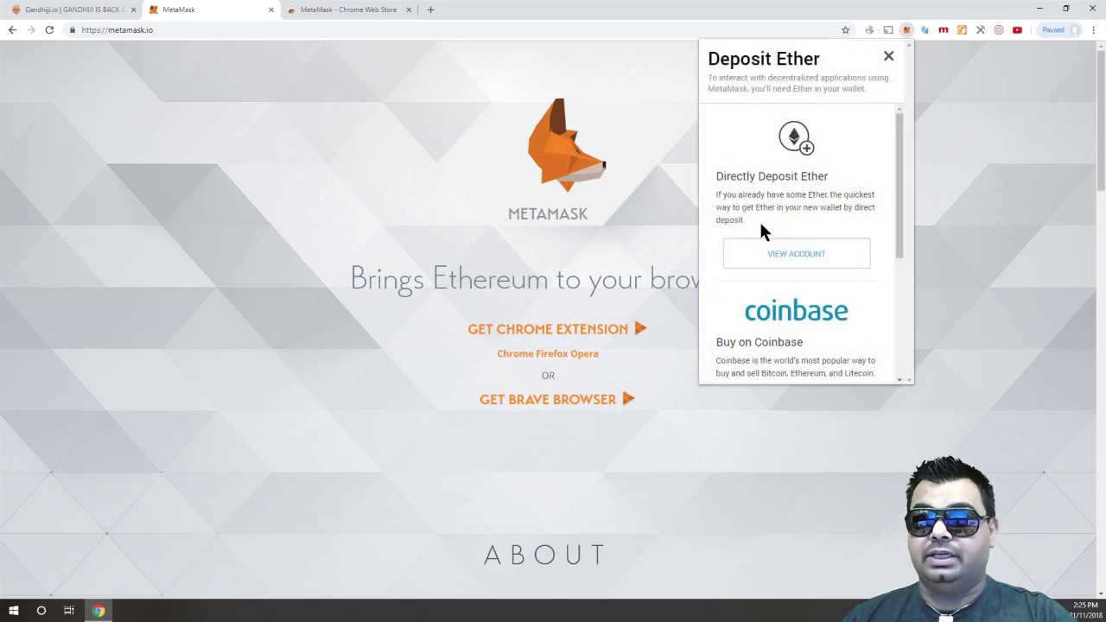
{"action": "left_click", "coordinate": [789, 258]}
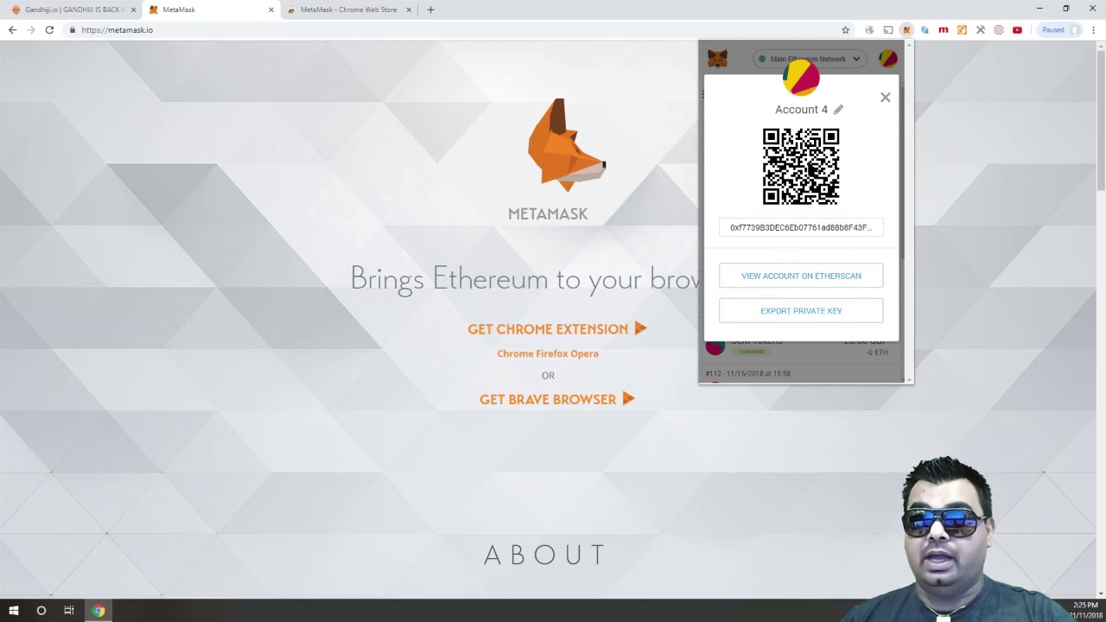
{"action": "left_click", "coordinate": [819, 230]}
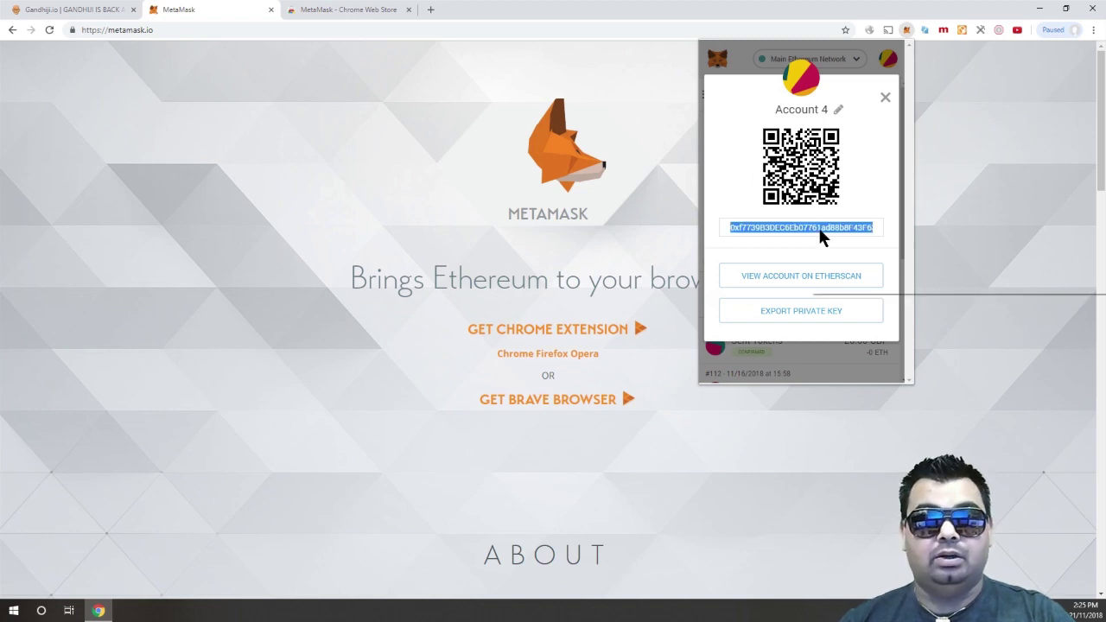
{"action": "right_click", "coordinate": [820, 233]}
{"action": "left_click", "coordinate": [858, 241]}
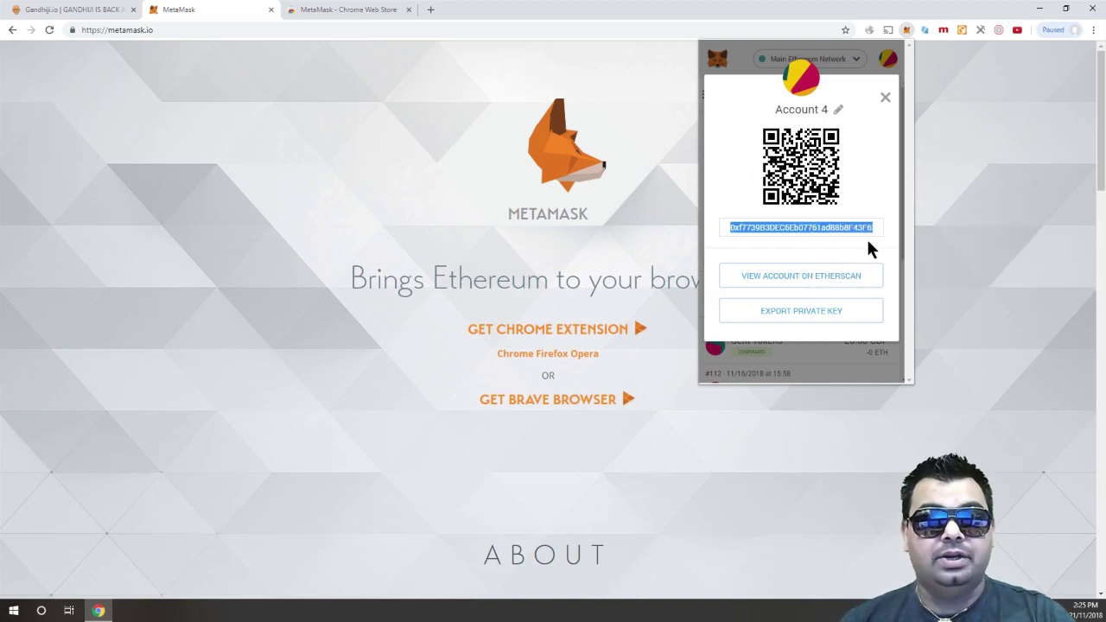
Close Account 4's details and check the wallet balance of 1.0205 ETH before closing it
{"action": "left_click", "coordinate": [886, 98]}
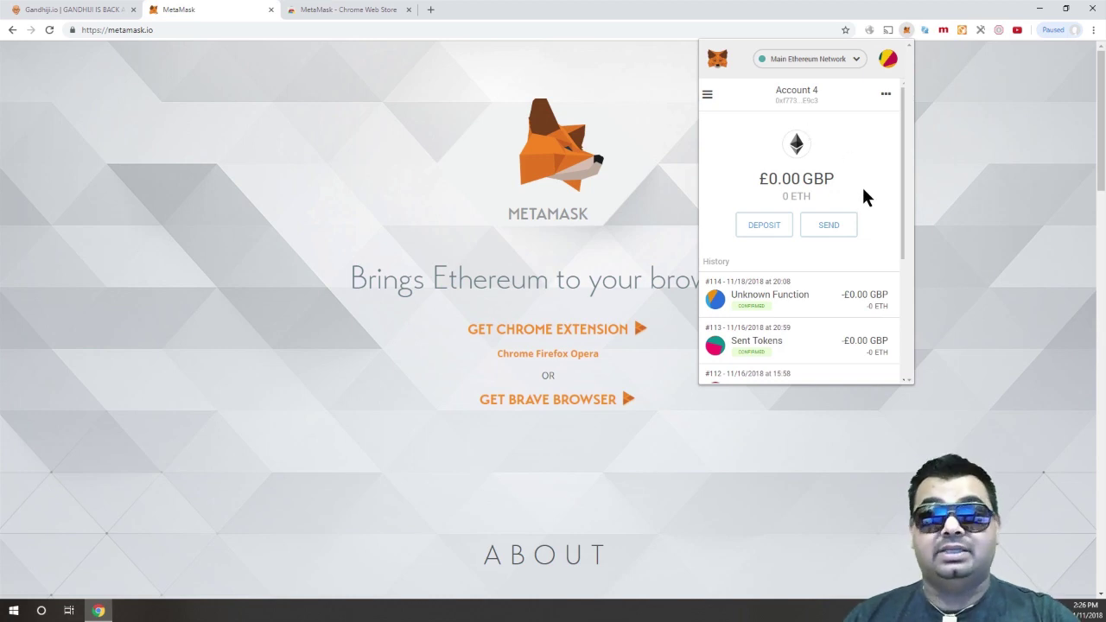
{"action": "left_click", "coordinate": [943, 142]}
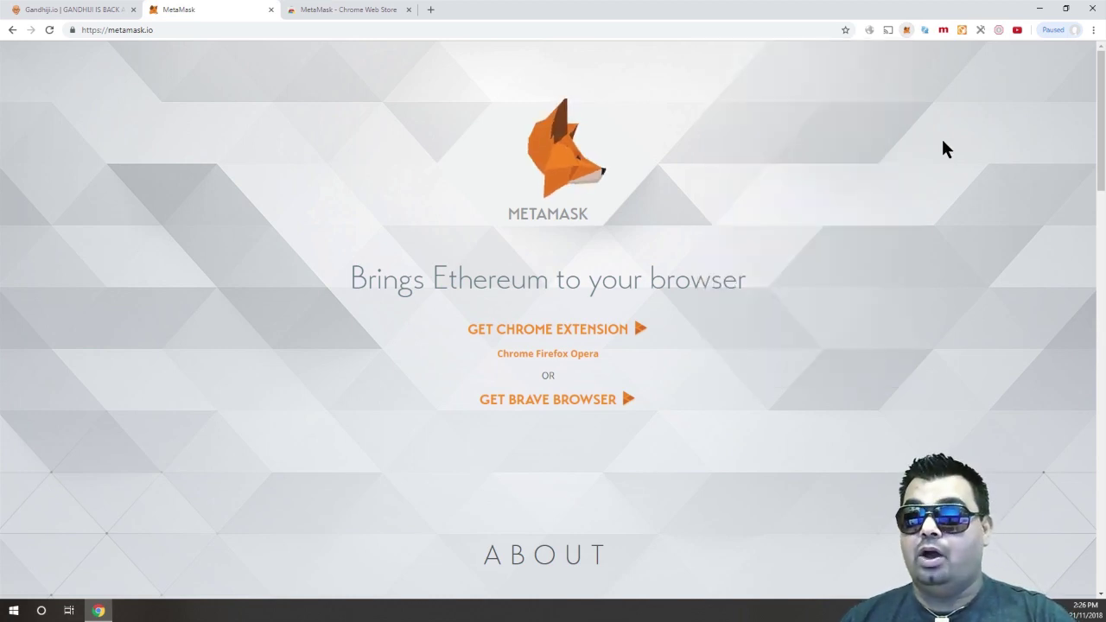
{"action": "left_click", "coordinate": [906, 29]}
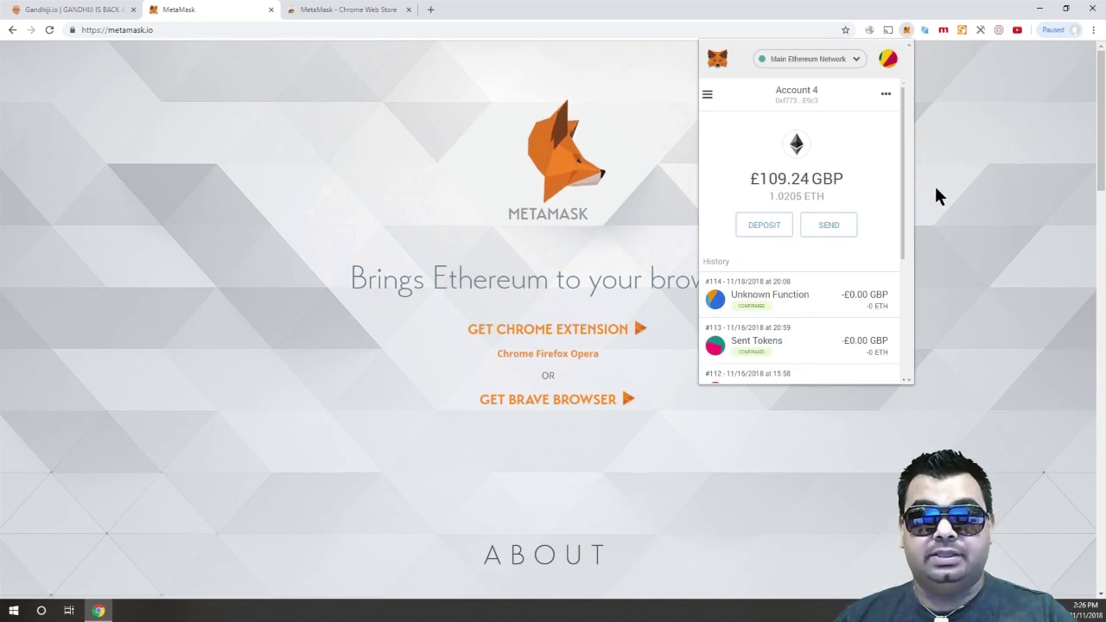
{"action": "left_click", "coordinate": [1036, 163]}
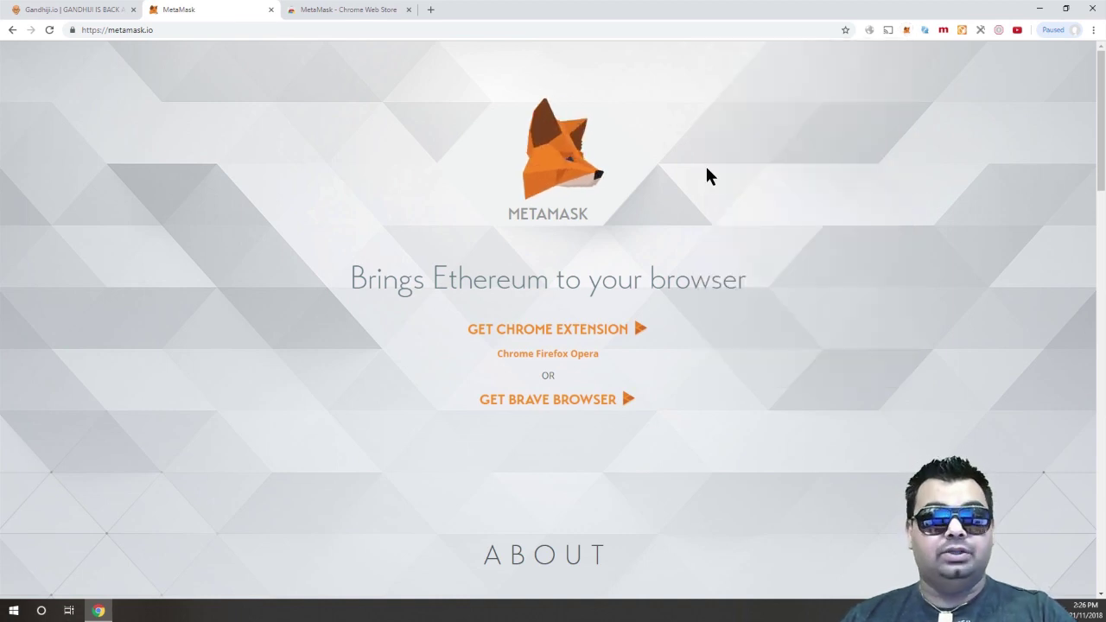
{"action": "left_click", "coordinate": [90, 12]}
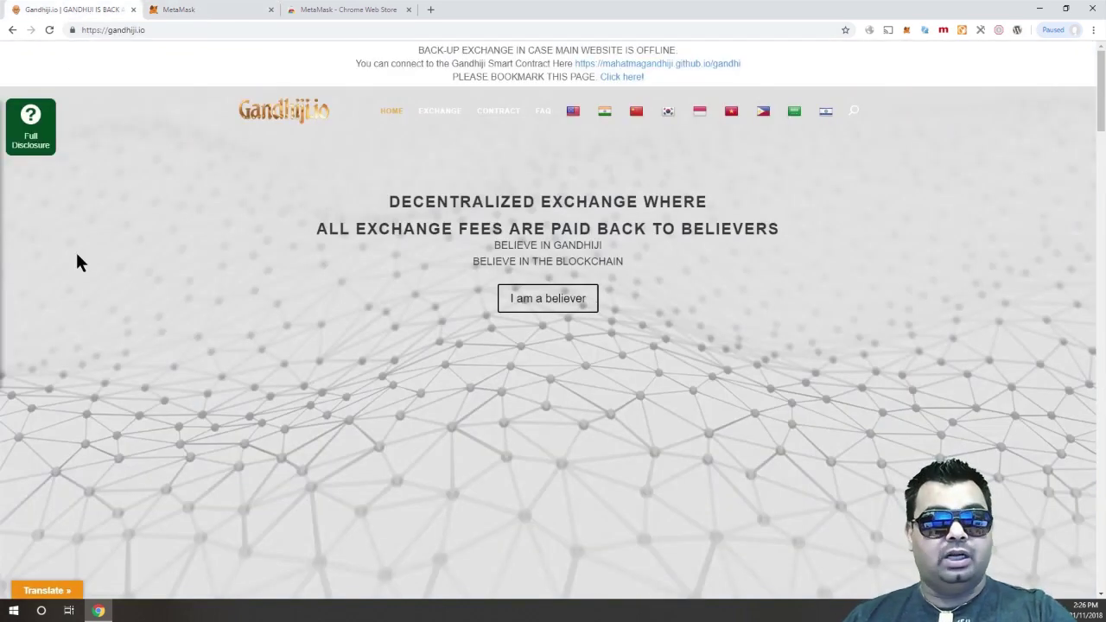
Enter the IND exchange page at 150% zoom, showing Buy Tokens and the 1.020535 ETH balance
{"action": "left_click", "coordinate": [531, 305]}
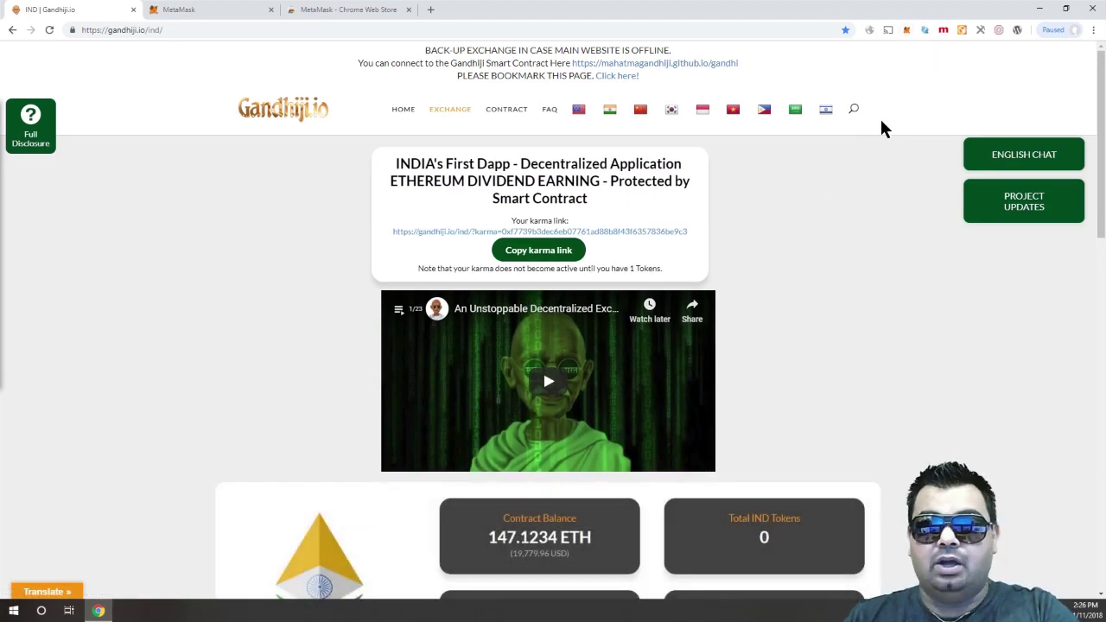
{"action": "scroll", "coordinate": [883, 126], "scroll_direction": "down", "scroll_amount": 4}
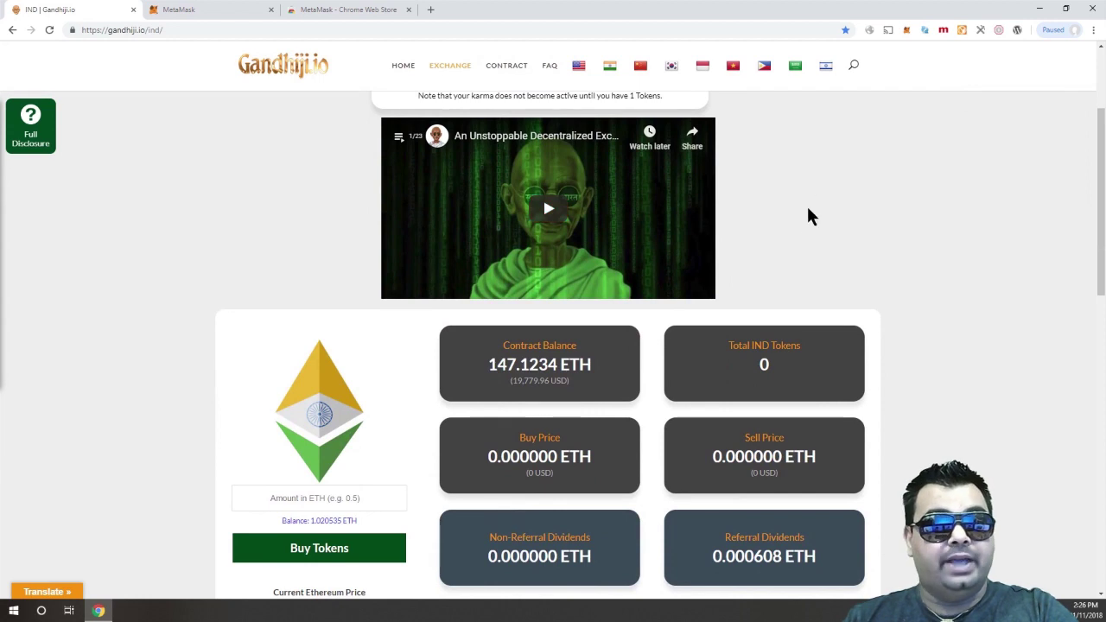
{"action": "scroll", "coordinate": [803, 215], "scroll_direction": "down", "scroll_amount": 2}
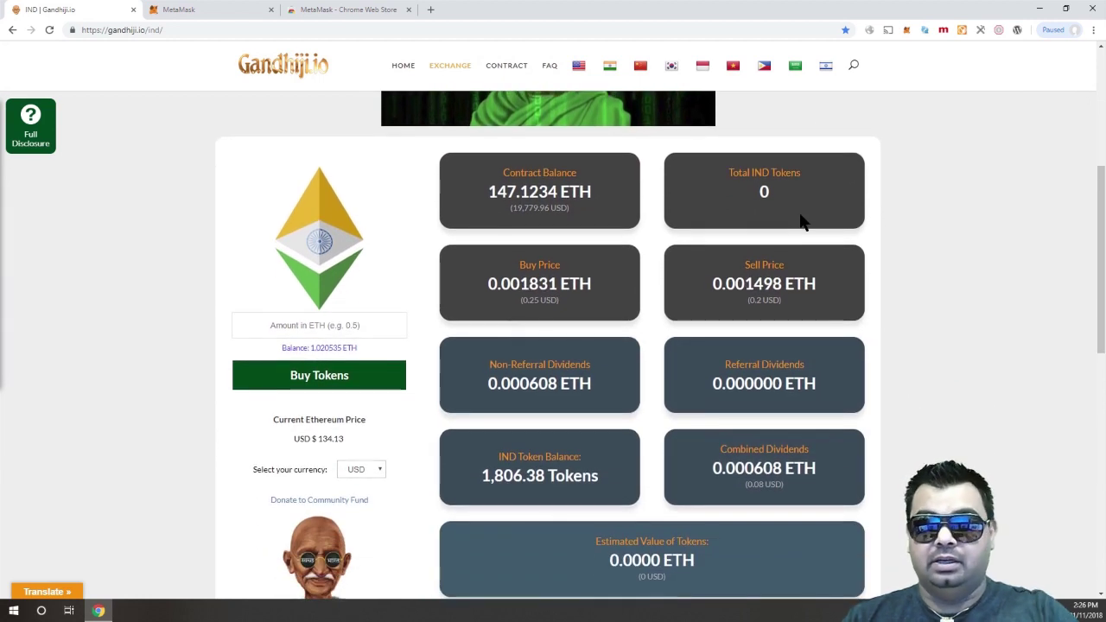
{"action": "key", "text": "ctrl+plus"}
{"action": "key", "text": "ctrl+plus"}
{"action": "key", "text": "ctrl+plus"}
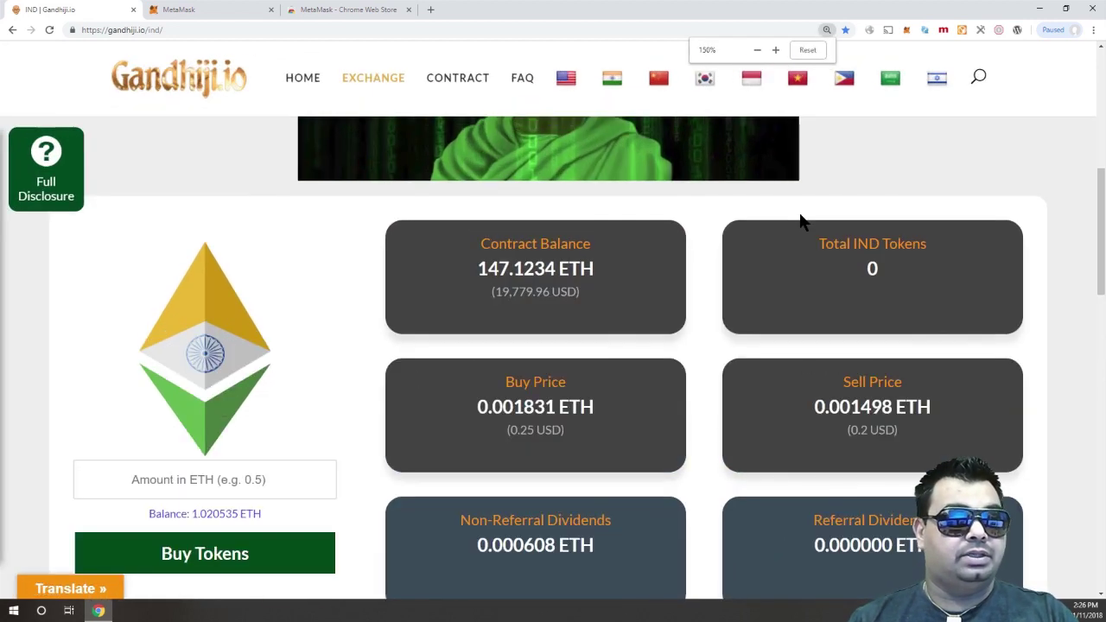
{"action": "scroll", "coordinate": [237, 297], "scroll_direction": "down", "scroll_amount": 1}
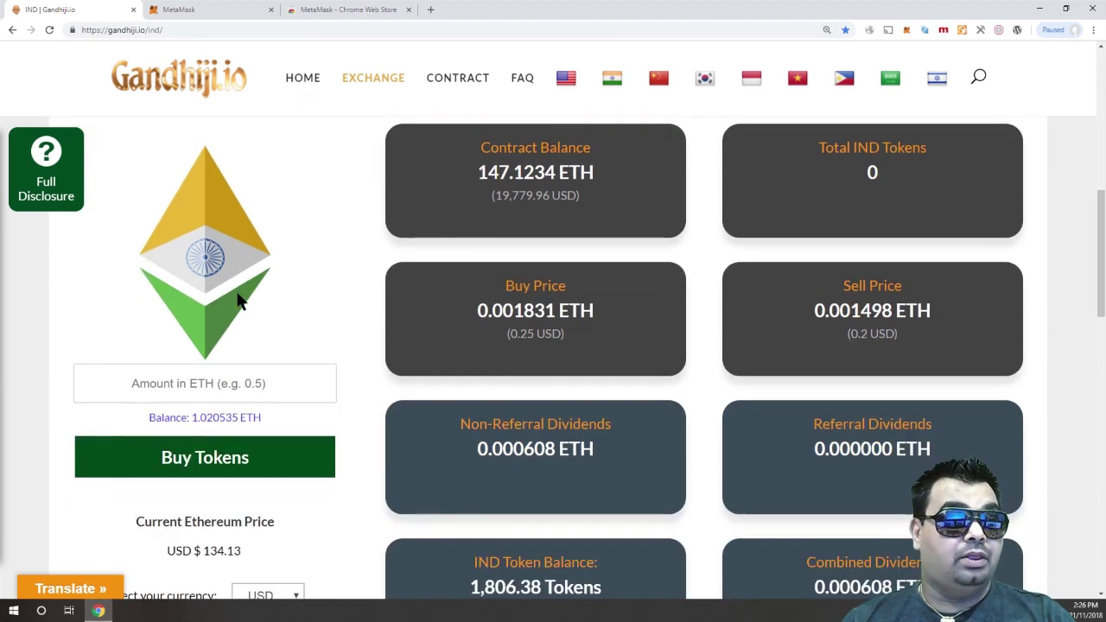
Enter 0.5 ETH for about 270.293 IND tokens and place the buy order
{"action": "left_click", "coordinate": [242, 384]}
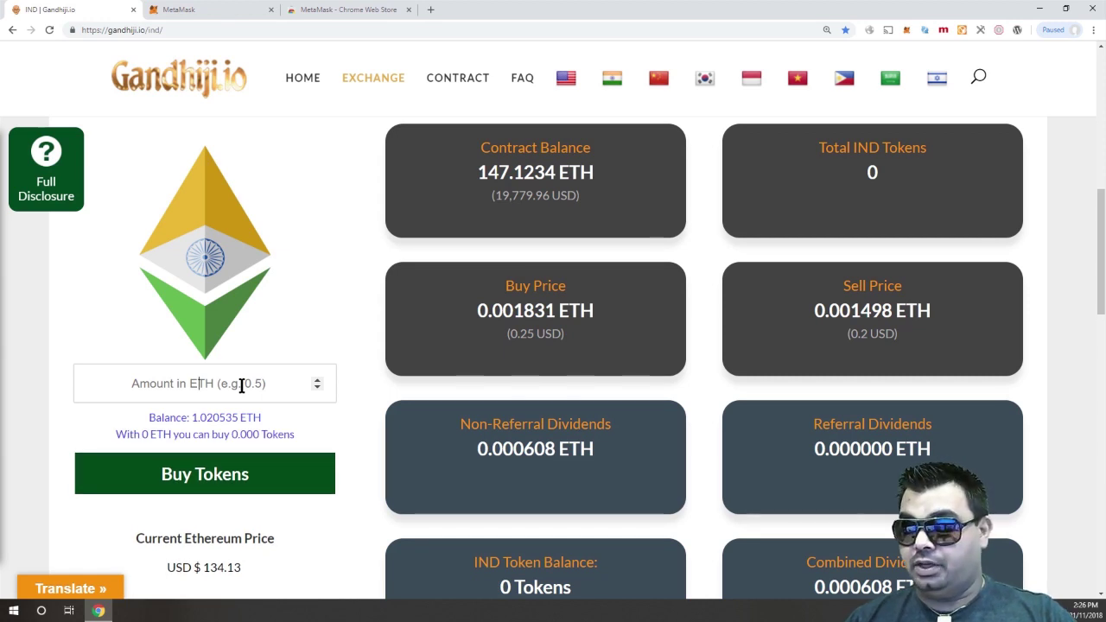
{"action": "type", "text": ".5"}
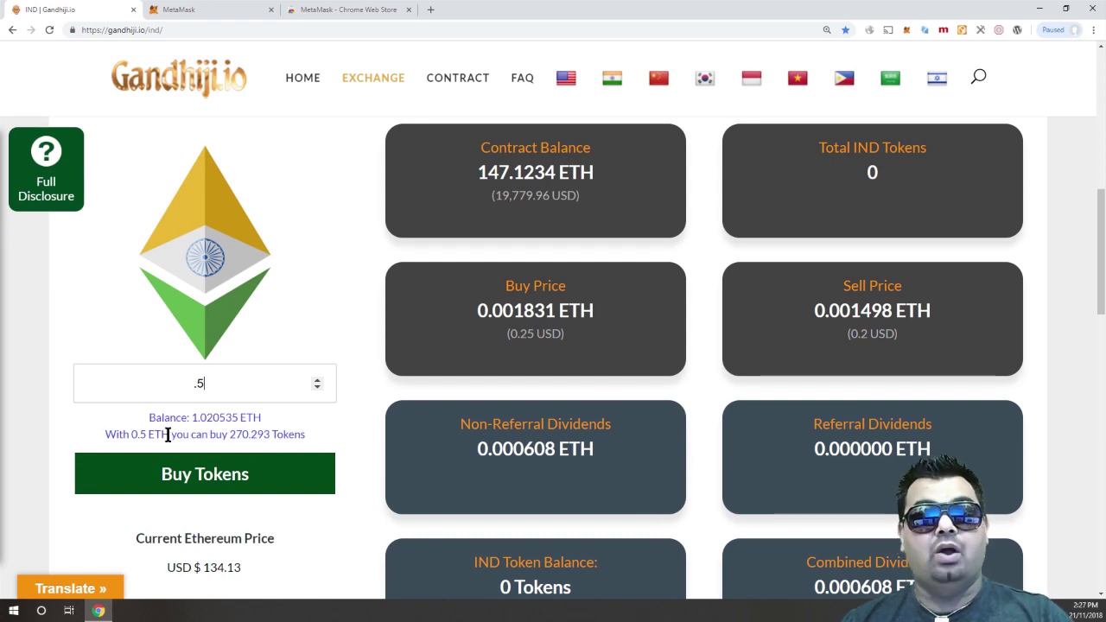
{"action": "left_click", "coordinate": [209, 488]}
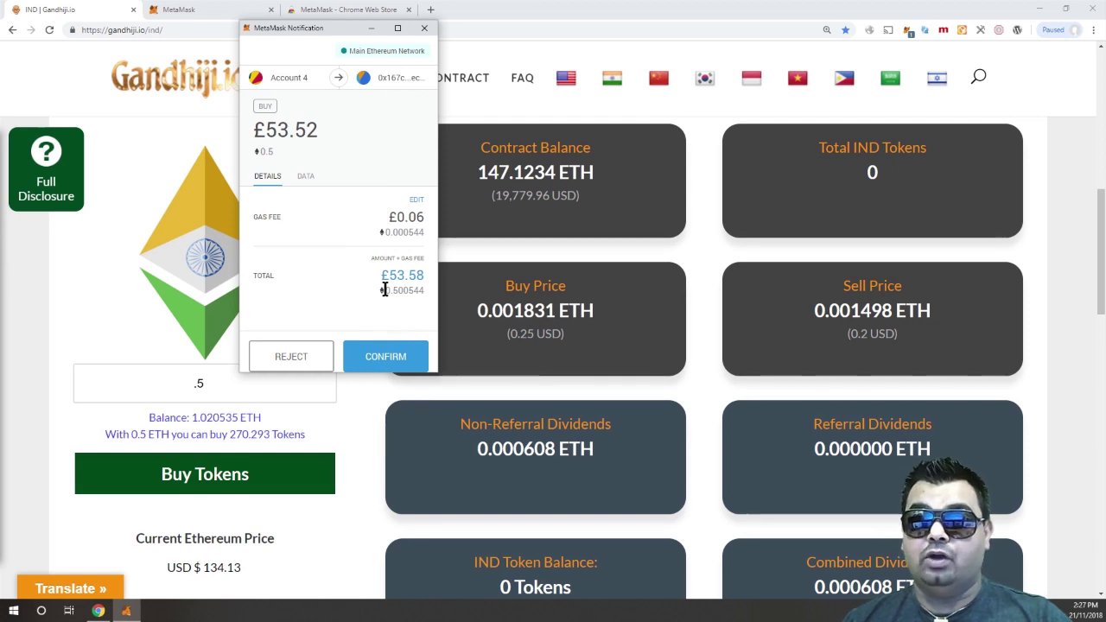
Raise the gas price to 6 Gwei, bringing the total to 0.500816 ETH
{"action": "left_click", "coordinate": [418, 200]}
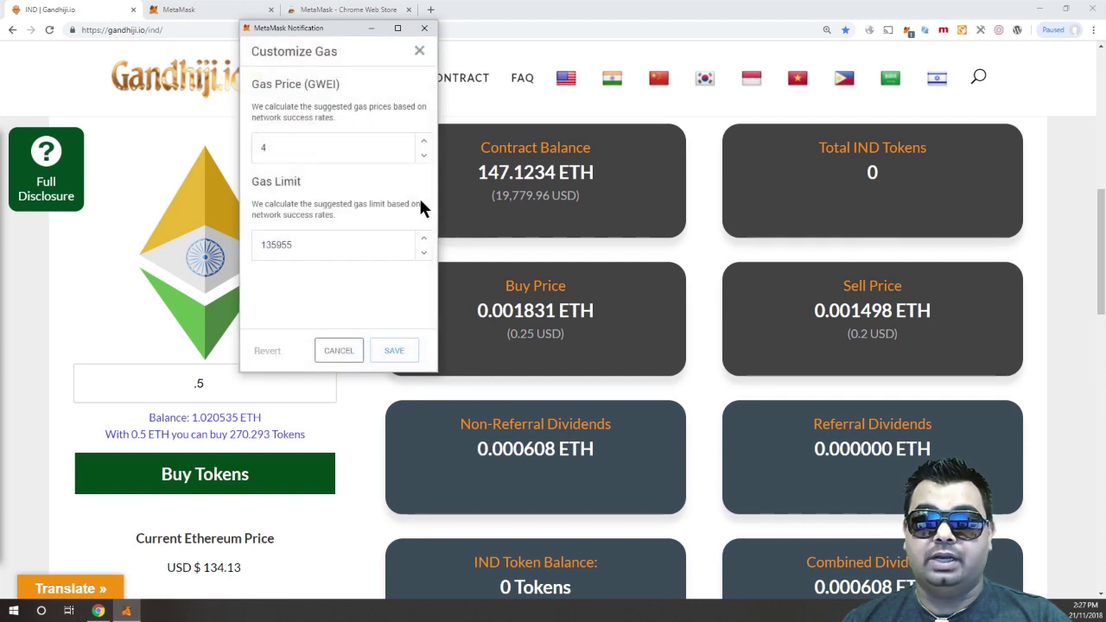
{"action": "left_click", "coordinate": [423, 143]}
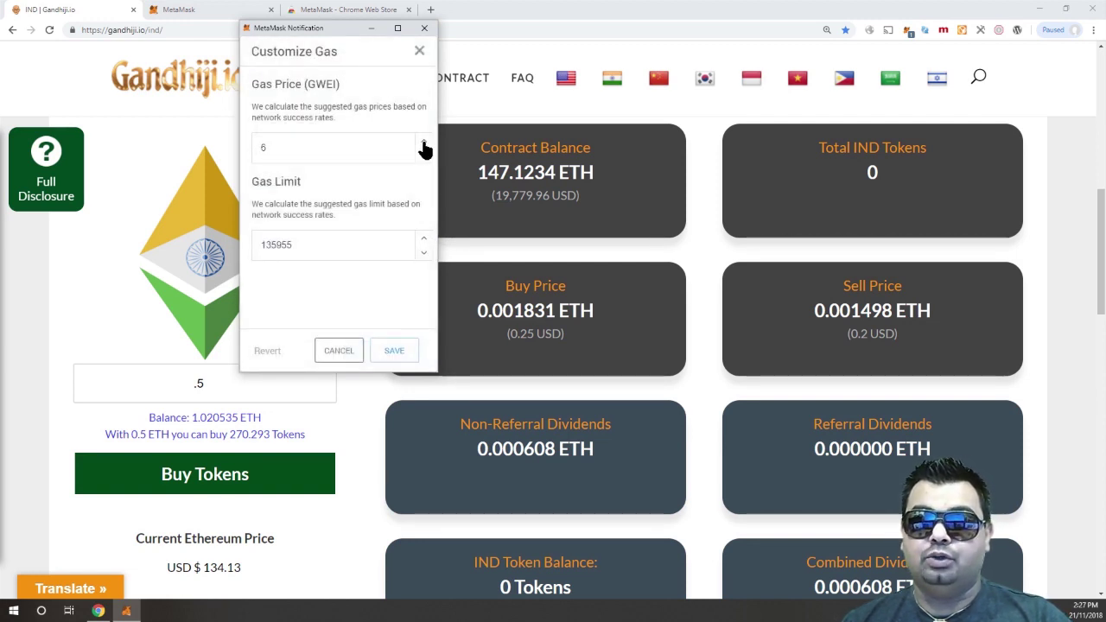
{"action": "left_click", "coordinate": [396, 355]}
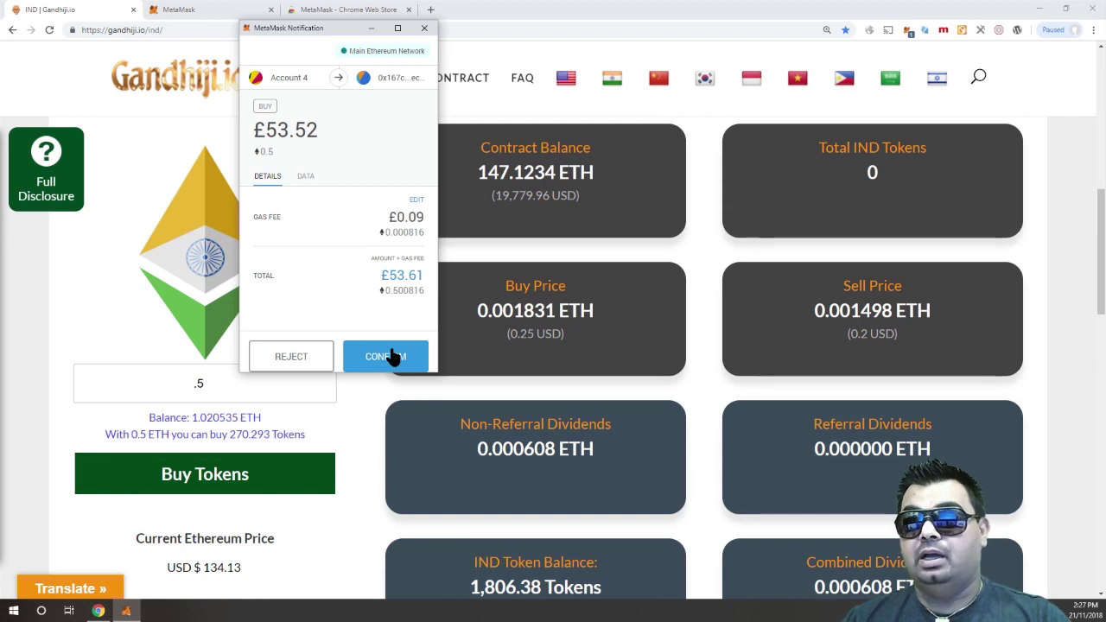
Confirm the 0.5 ETH purchase in MetaMask and check the exchange page's IND Token Balance card
{"action": "left_click", "coordinate": [390, 357]}
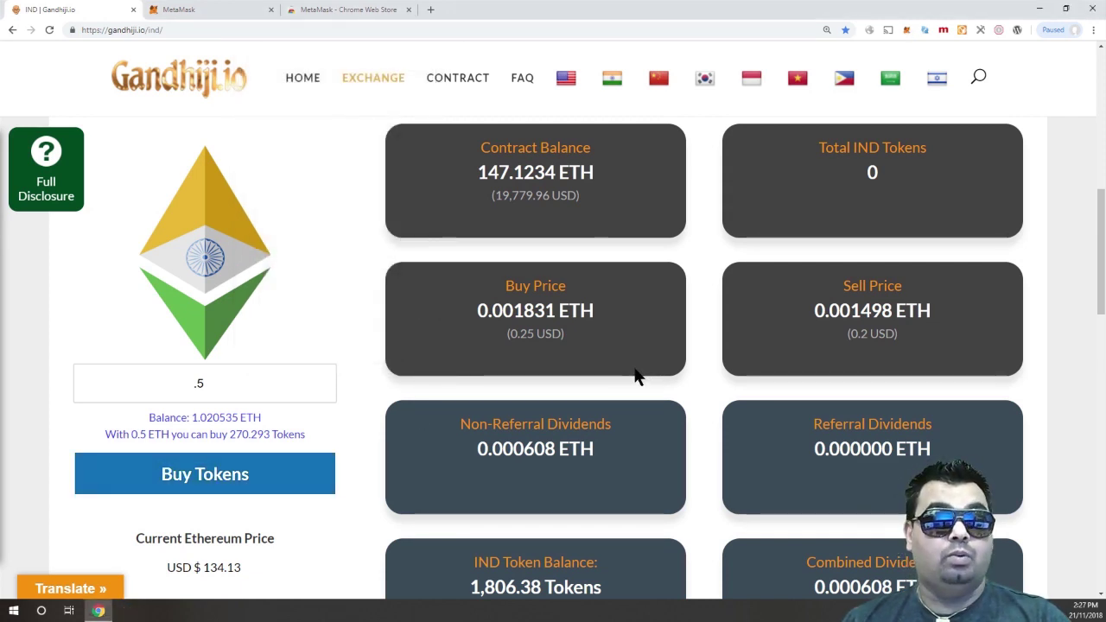
{"action": "scroll", "coordinate": [635, 372], "scroll_direction": "down", "scroll_amount": 2}
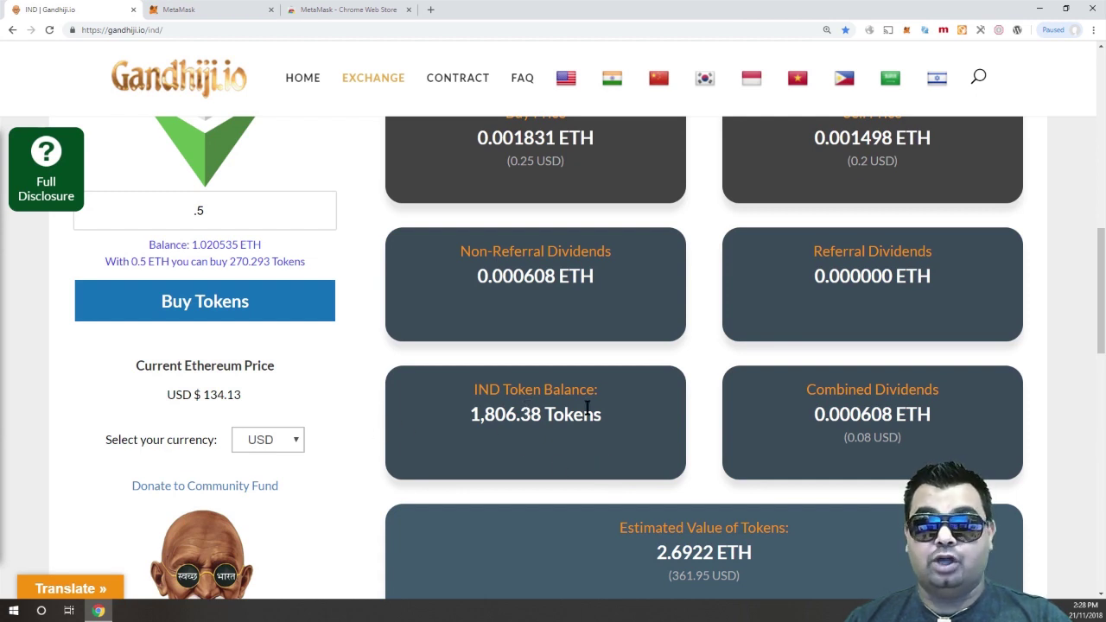
{"action": "scroll", "coordinate": [922, 326], "scroll_direction": "up", "scroll_amount": 5}
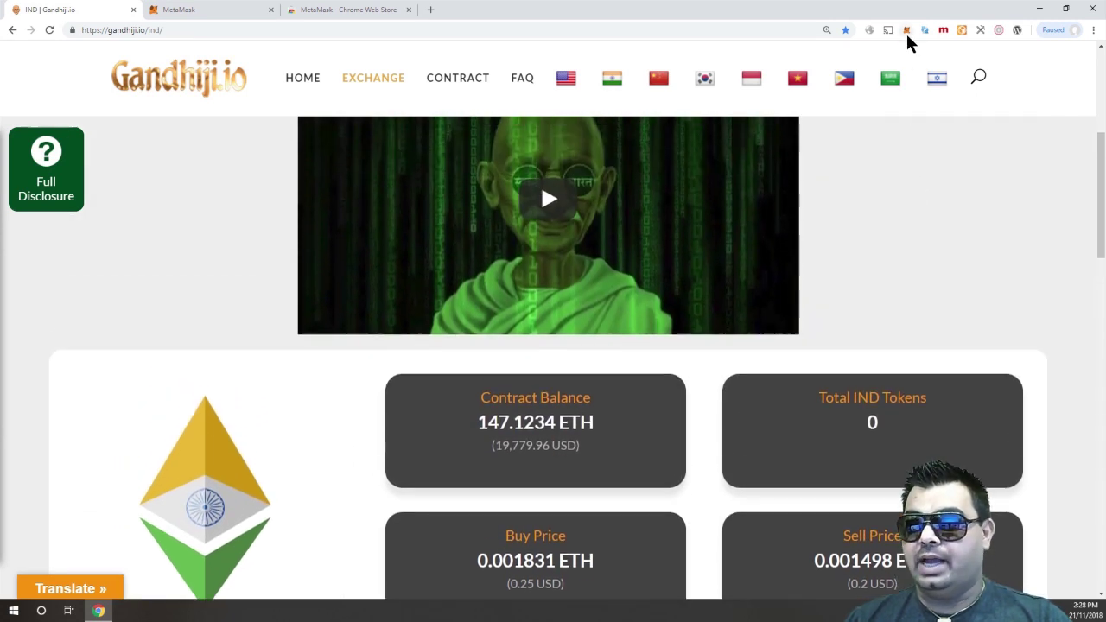
Open the pending 0.5 ETH Buy transaction on Etherscan from MetaMask's activity list
{"action": "left_click", "coordinate": [907, 35]}
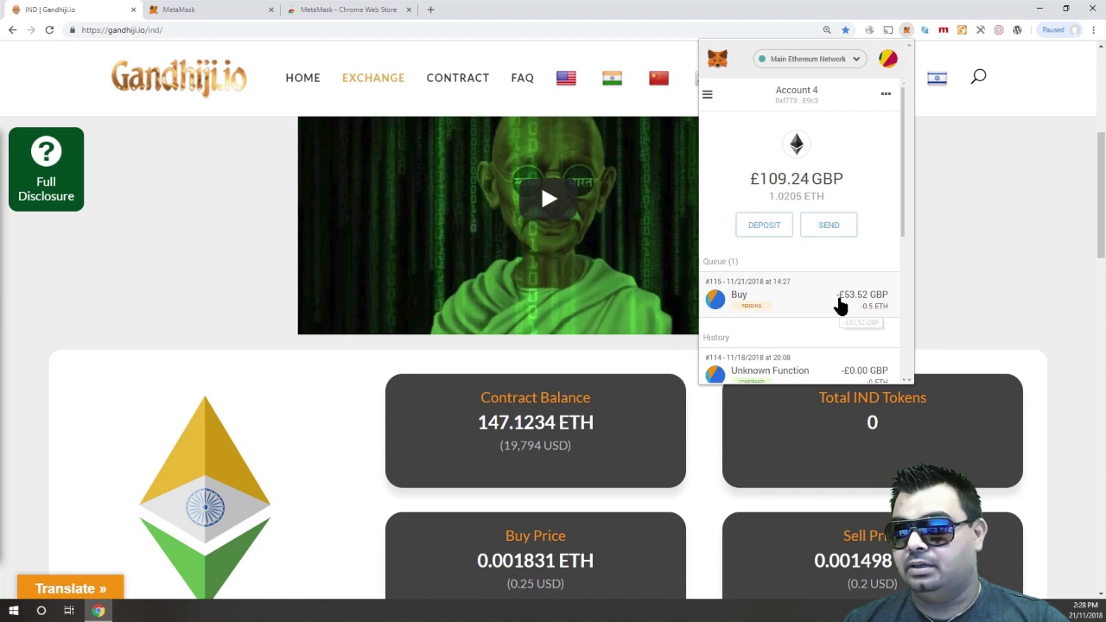
{"action": "left_click", "coordinate": [840, 304]}
{"action": "scroll", "coordinate": [839, 303], "scroll_direction": "down", "scroll_amount": 2}
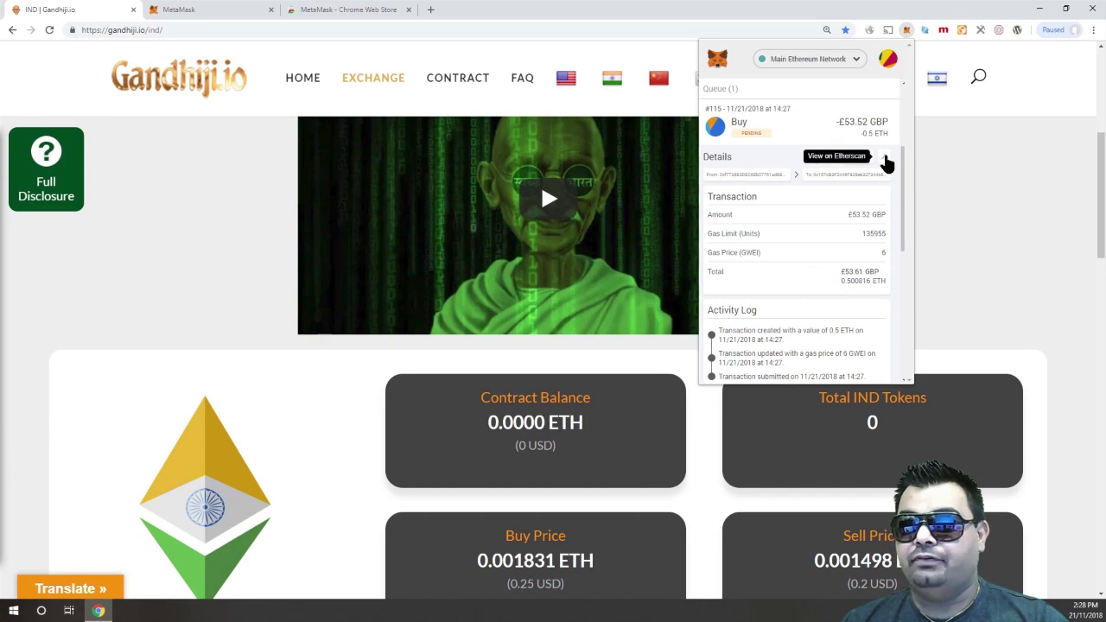
{"action": "left_click", "coordinate": [884, 162]}
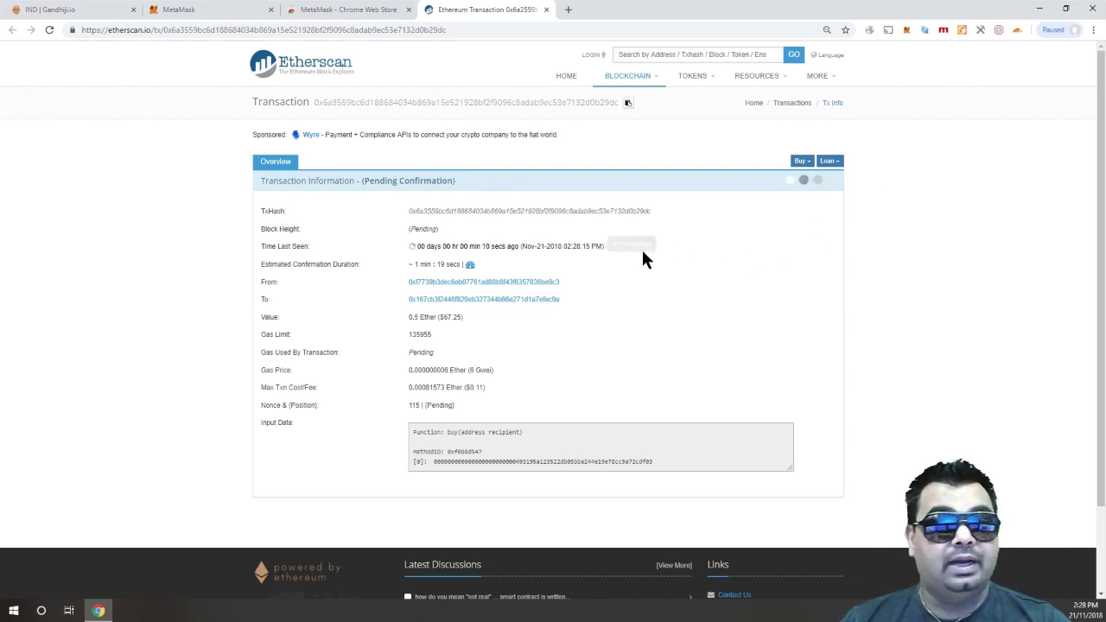
Zoom the Etherscan transaction page to 110% and review its Pending Confirmation details
{"action": "key", "text": "ctrl+0"}
{"action": "key", "text": "ctrl+plus"}
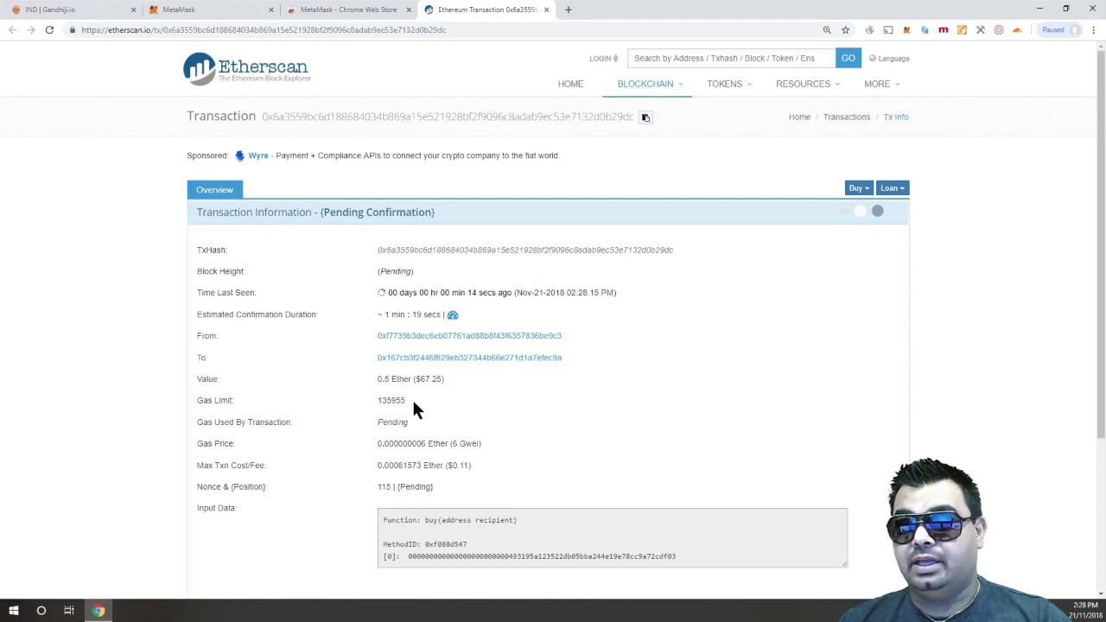
{"action": "scroll", "coordinate": [543, 380], "scroll_direction": "down", "scroll_amount": 1}
{"action": "scroll", "coordinate": [544, 390], "scroll_direction": "down", "scroll_amount": 1}
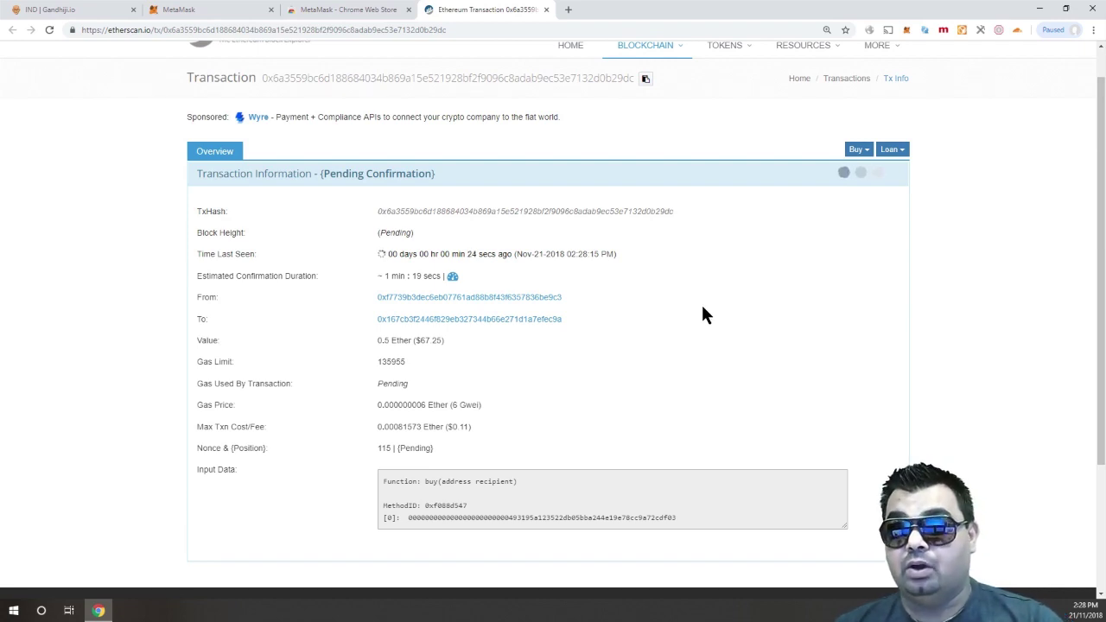
Verify the 2,076.42 IND token balance on the exchange page and the confirmed Buy in MetaMask
{"action": "left_click", "coordinate": [52, 10]}
{"action": "scroll", "coordinate": [498, 259], "scroll_direction": "down", "scroll_amount": 5}
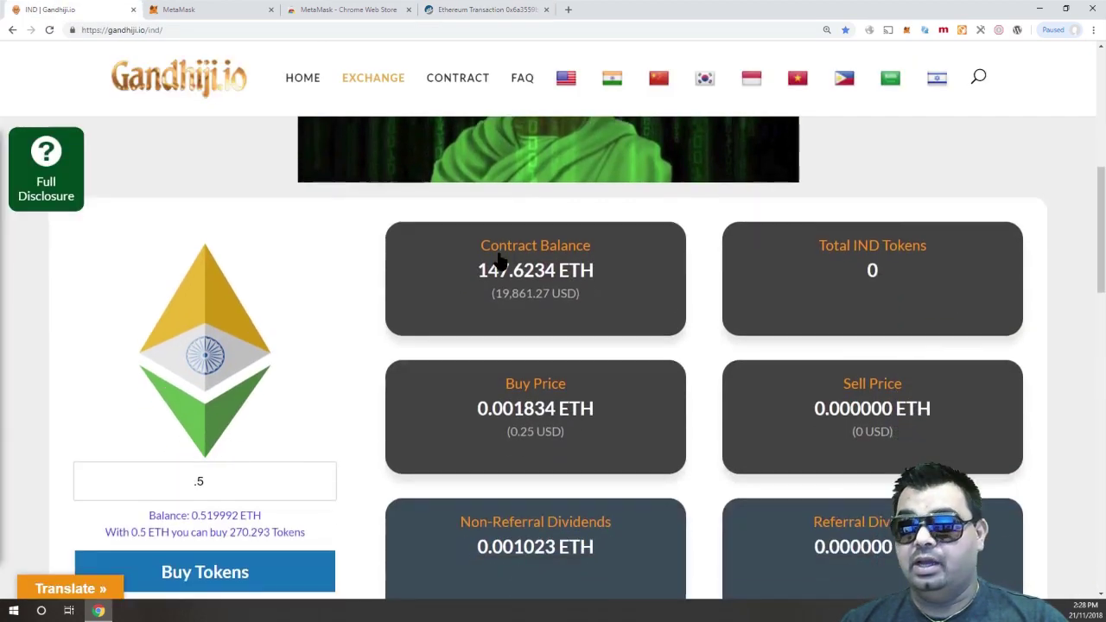
{"action": "scroll", "coordinate": [498, 259], "scroll_direction": "down", "scroll_amount": 2}
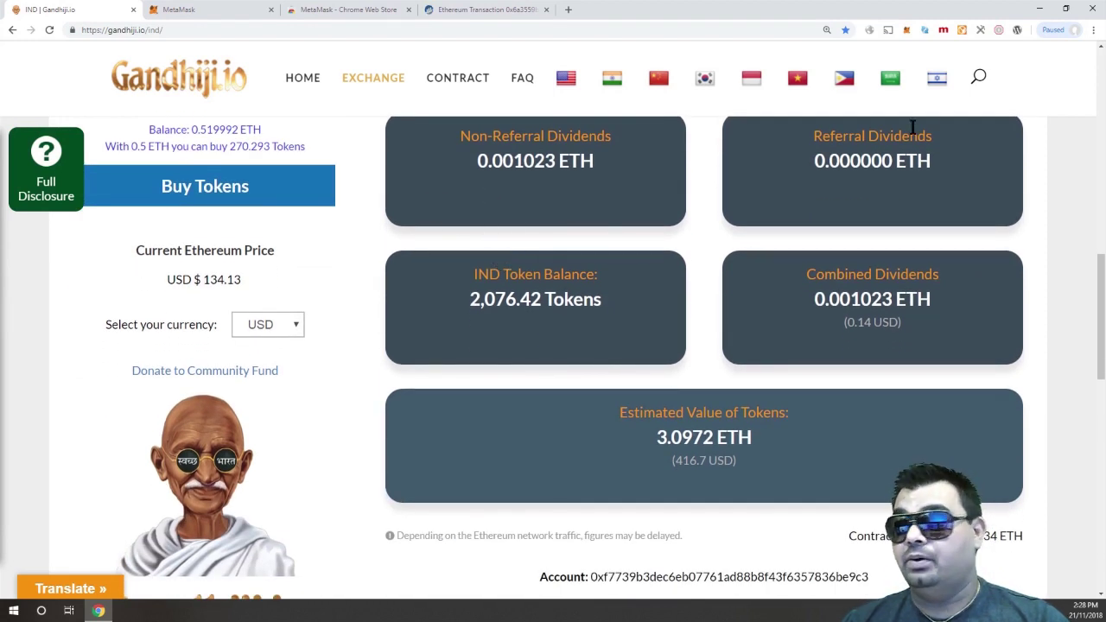
{"action": "left_click", "coordinate": [905, 28]}
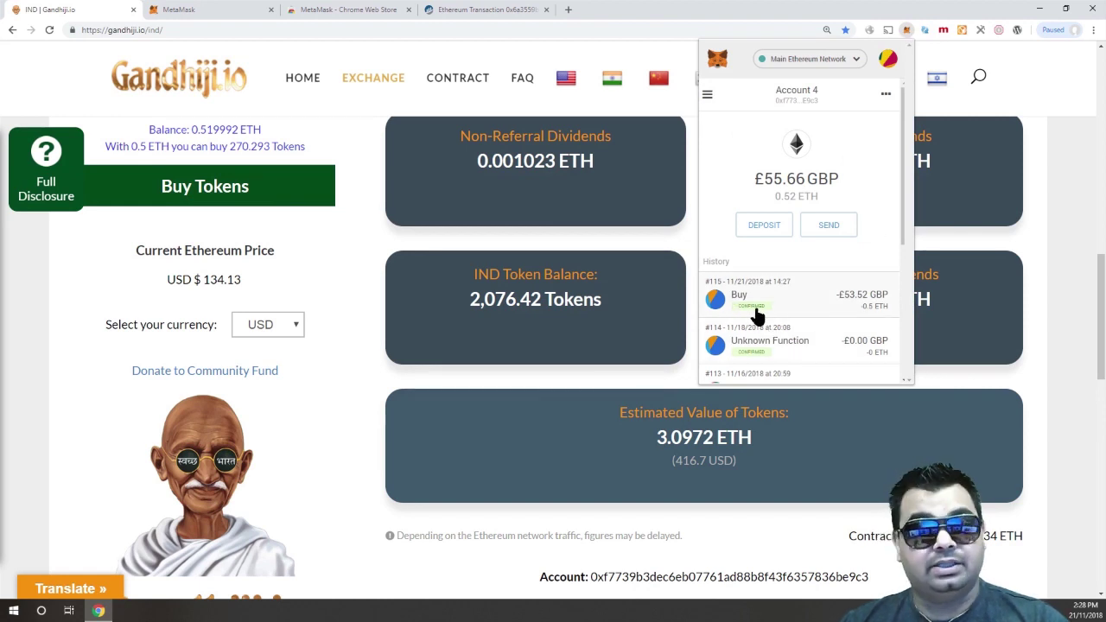
{"action": "left_click", "coordinate": [367, 287]}
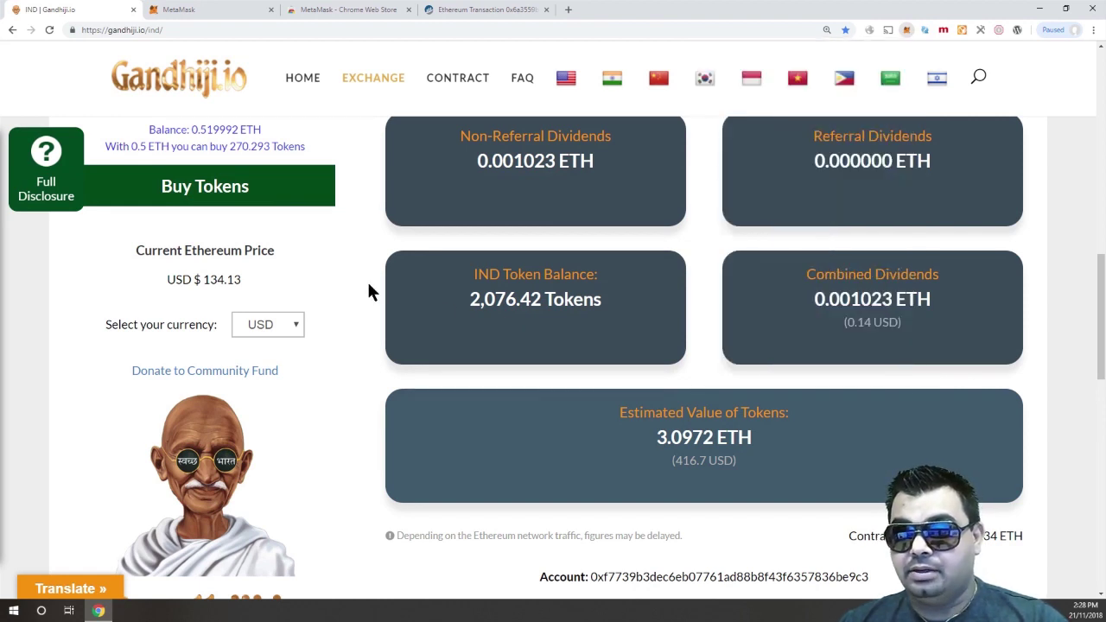
{"action": "scroll", "coordinate": [509, 277], "scroll_direction": "down", "scroll_amount": 1}
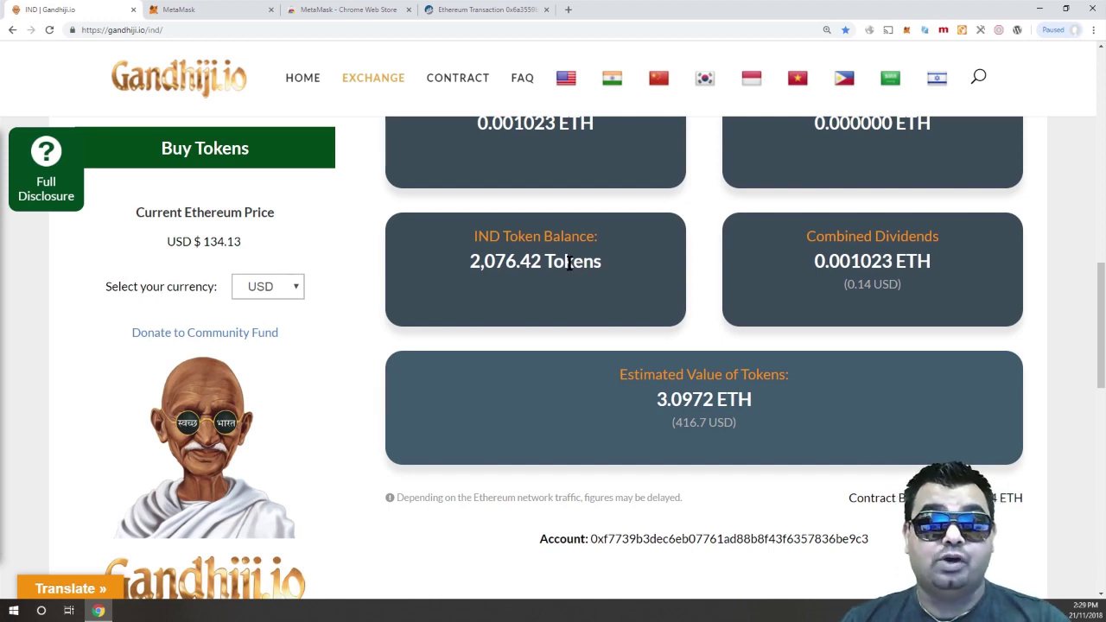
{"action": "scroll", "coordinate": [568, 263], "scroll_direction": "up", "scroll_amount": 1}
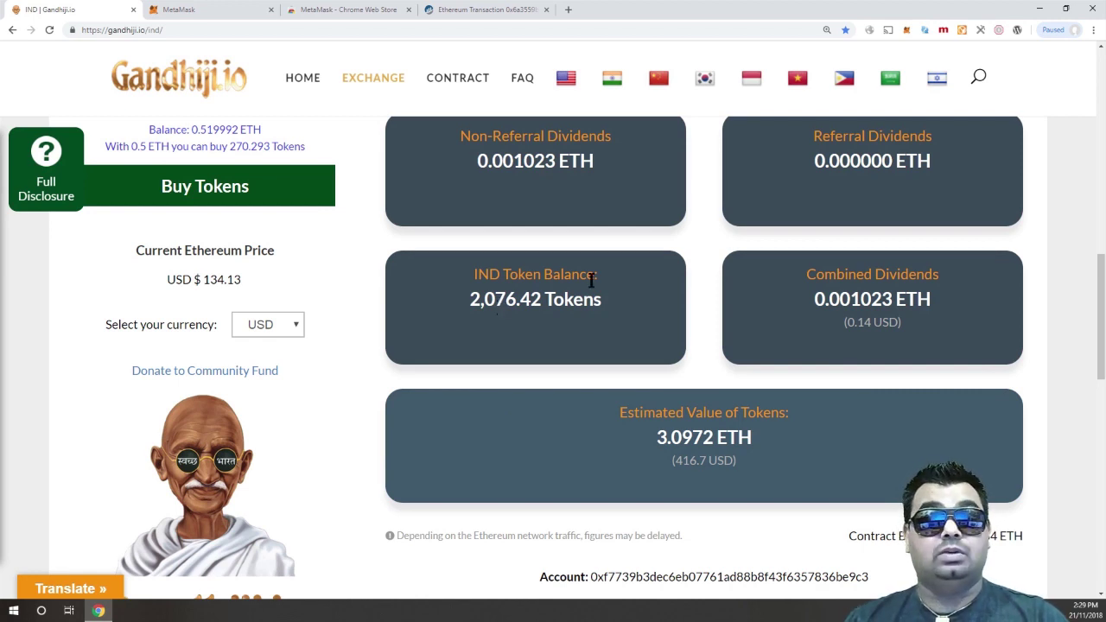
{"action": "scroll", "coordinate": [592, 281], "scroll_direction": "up", "scroll_amount": 3}
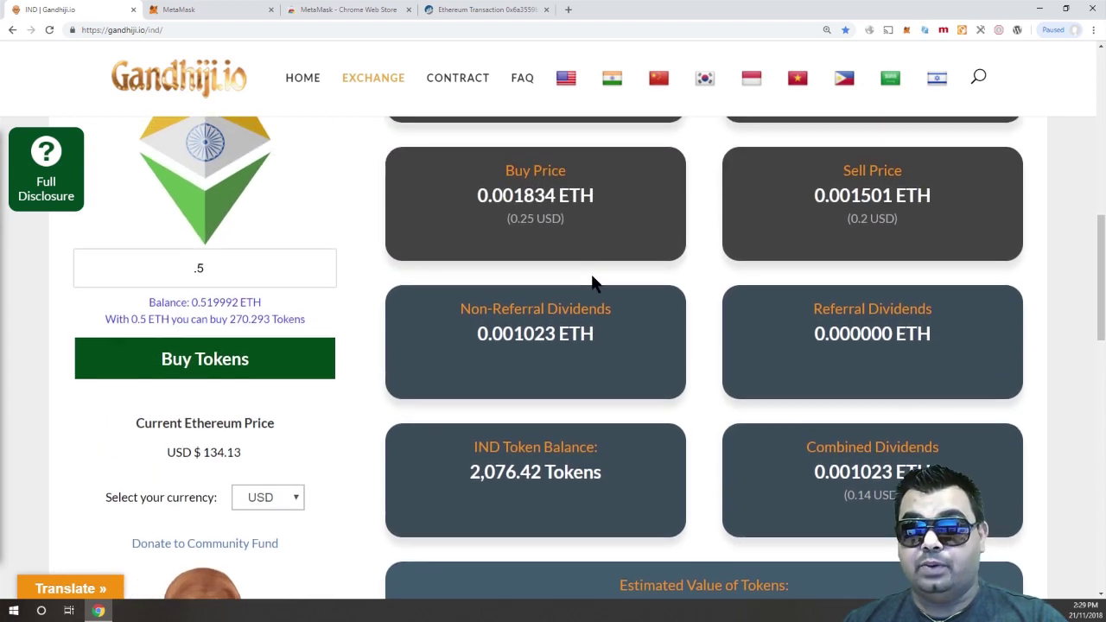
{"action": "scroll", "coordinate": [594, 283], "scroll_direction": "down", "scroll_amount": 1}
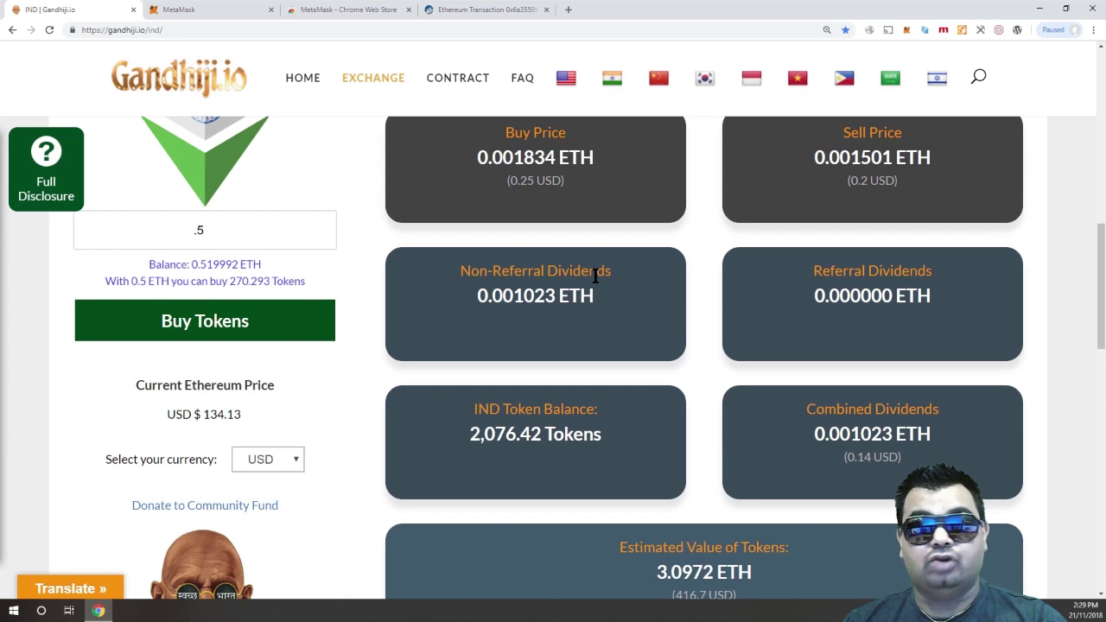
{"action": "scroll", "coordinate": [595, 274], "scroll_direction": "up", "scroll_amount": 3}
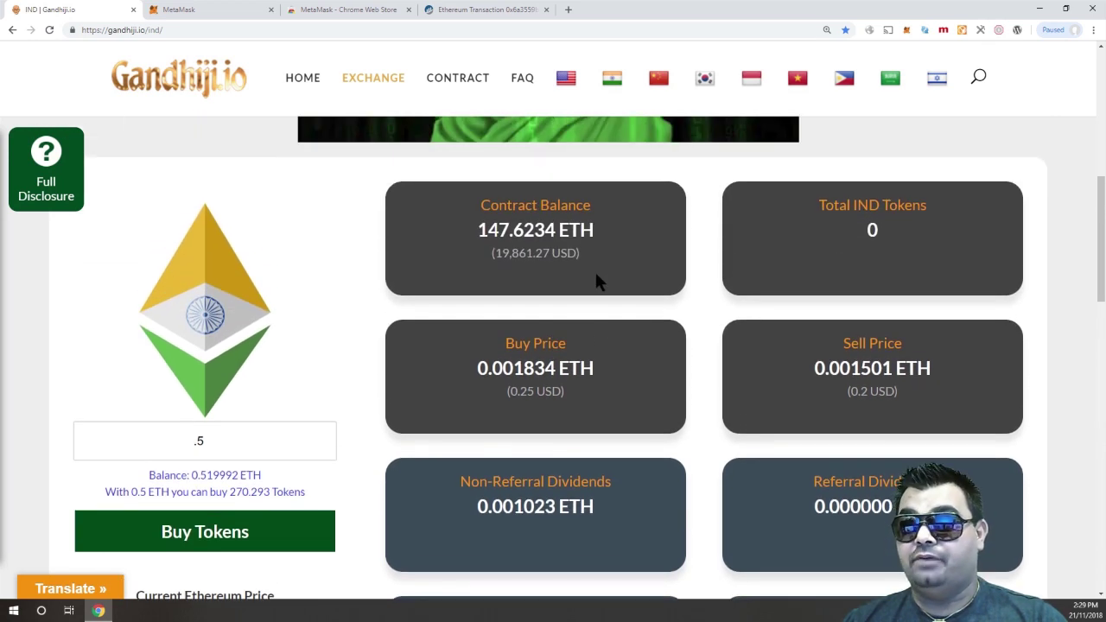
{"action": "scroll", "coordinate": [595, 277], "scroll_direction": "down", "scroll_amount": 3}
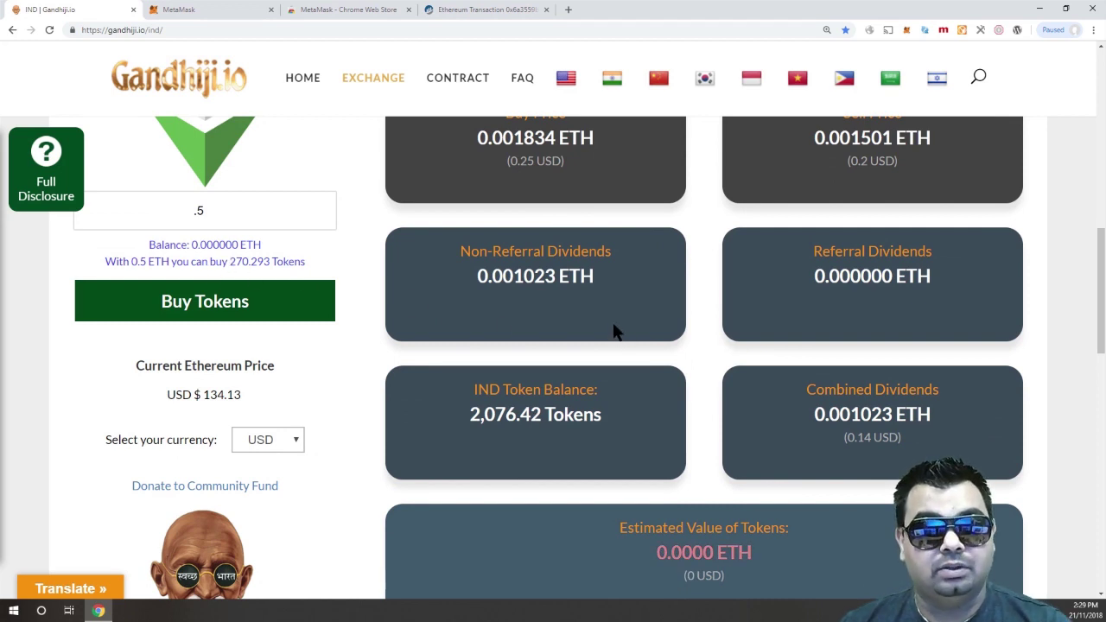
{"action": "scroll", "coordinate": [613, 331], "scroll_direction": "up", "scroll_amount": 4}
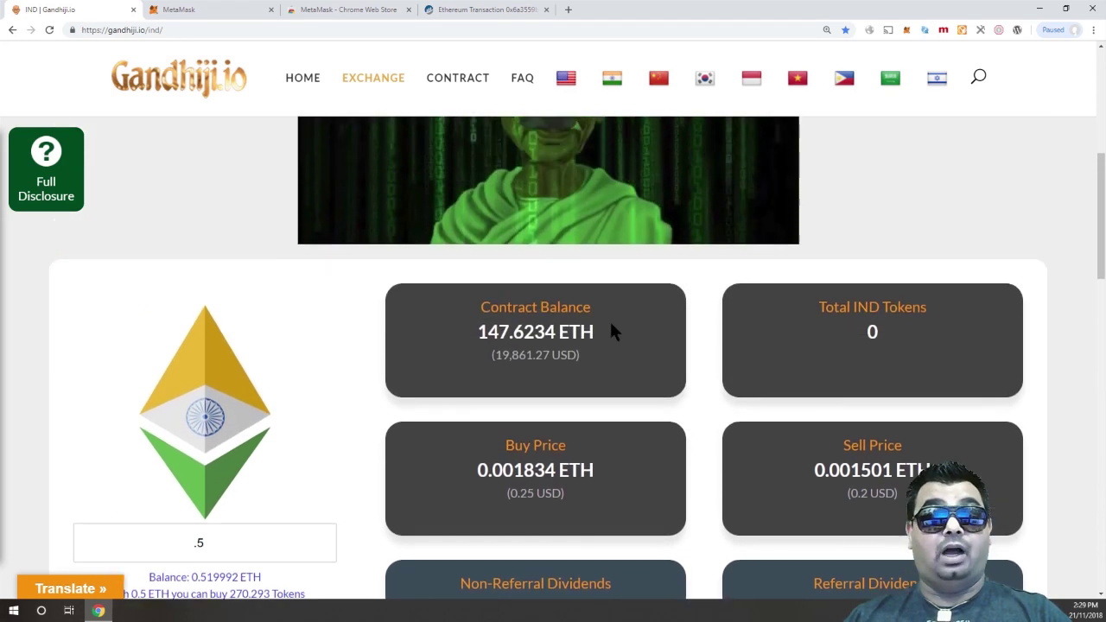
{"action": "scroll", "coordinate": [610, 326], "scroll_direction": "up", "scroll_amount": 2}
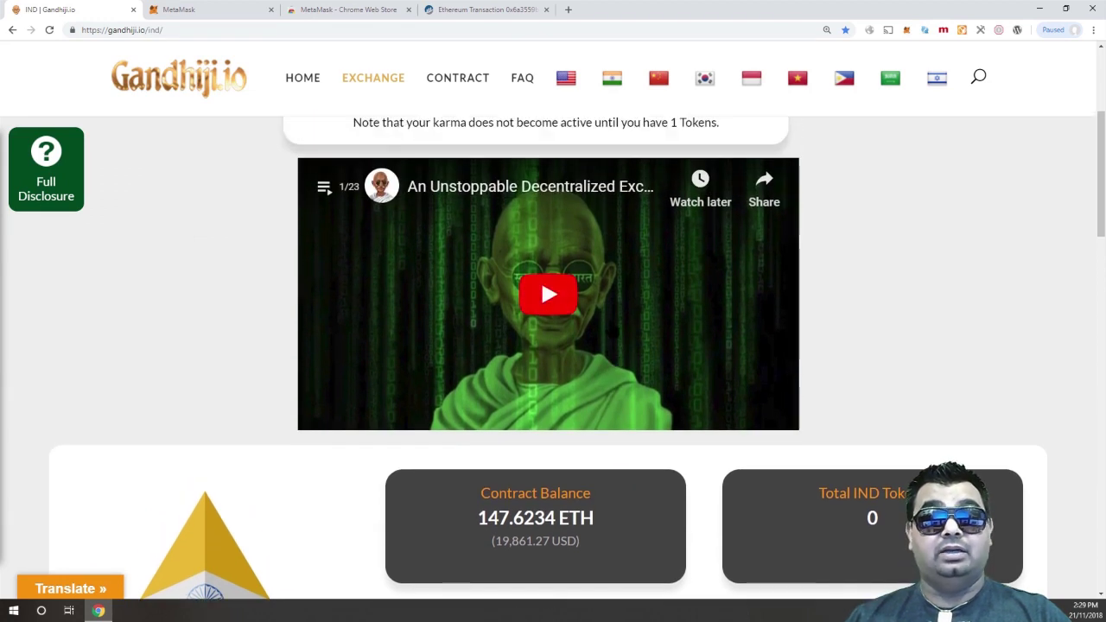